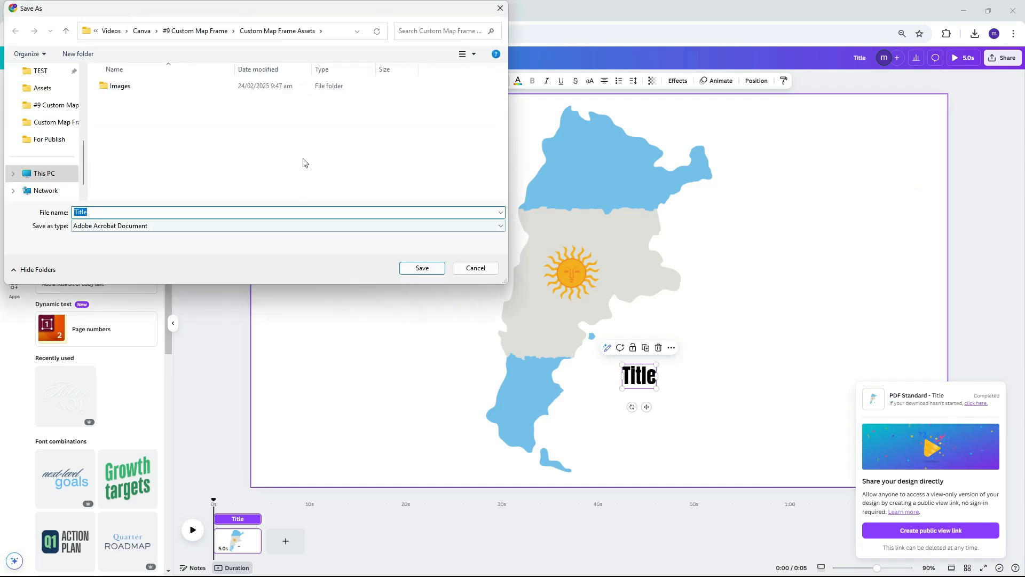
# - Save the downloaded Argentina map PDF under the file name map
pyautogui.press('Return')
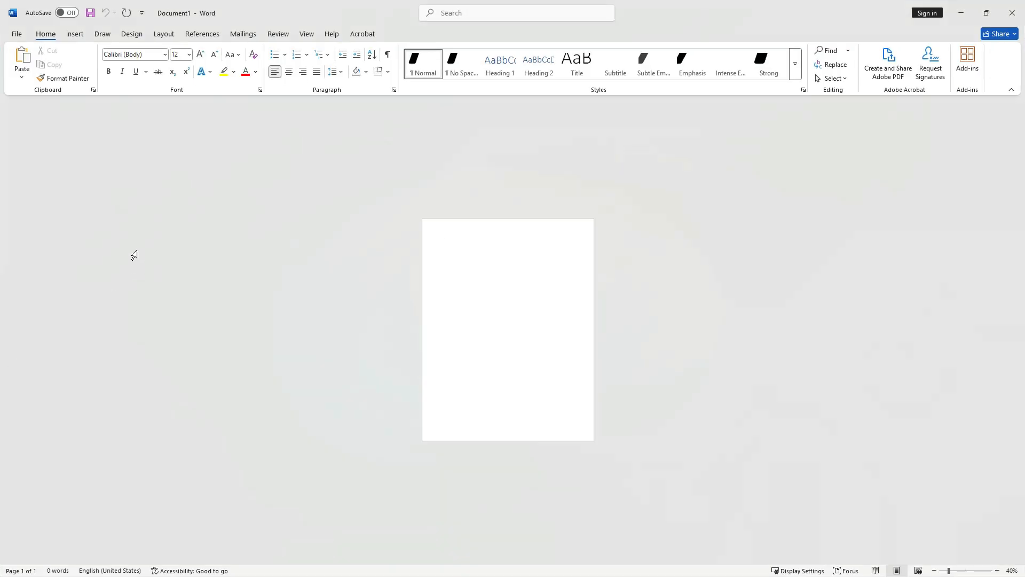
# - Open map.pdf in Word and convert it into an editable document
pyautogui.click(16, 33)
pyautogui.click(29, 109)
pyautogui.click(157, 141)
pyautogui.click(147, 202)
pyautogui.doubleClick(126, 101)
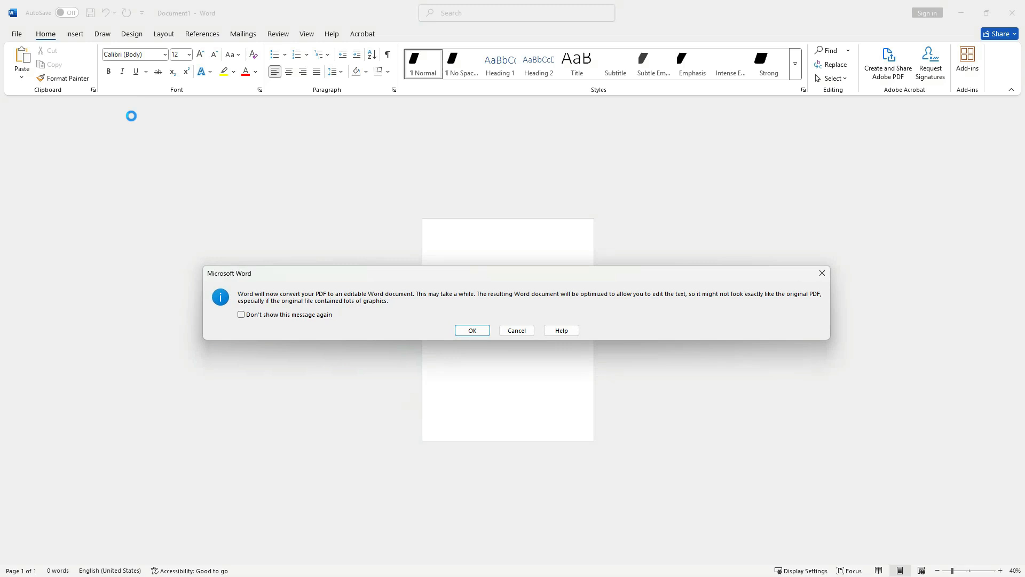
pyautogui.click(472, 330)
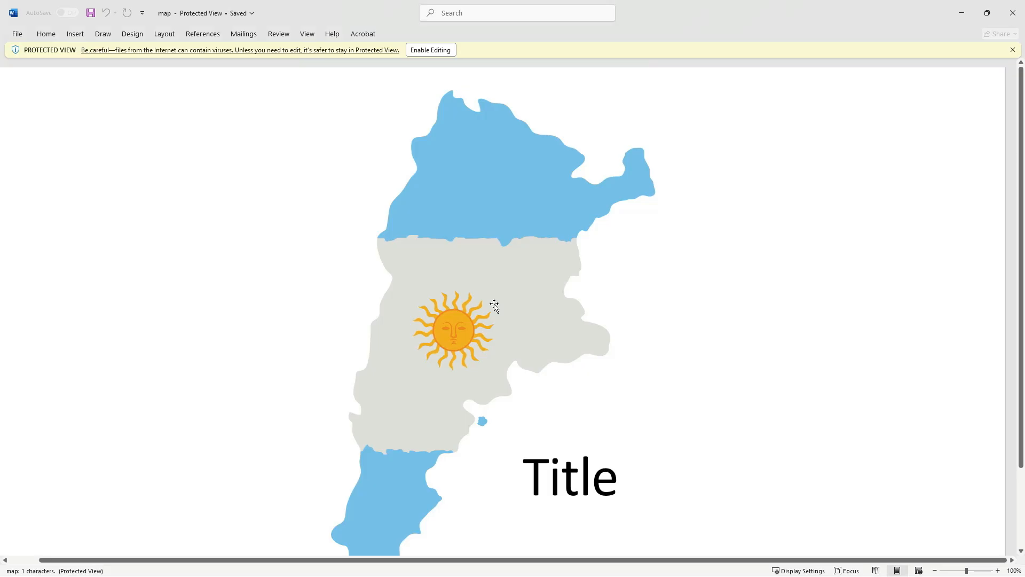
pyautogui.click(440, 49)
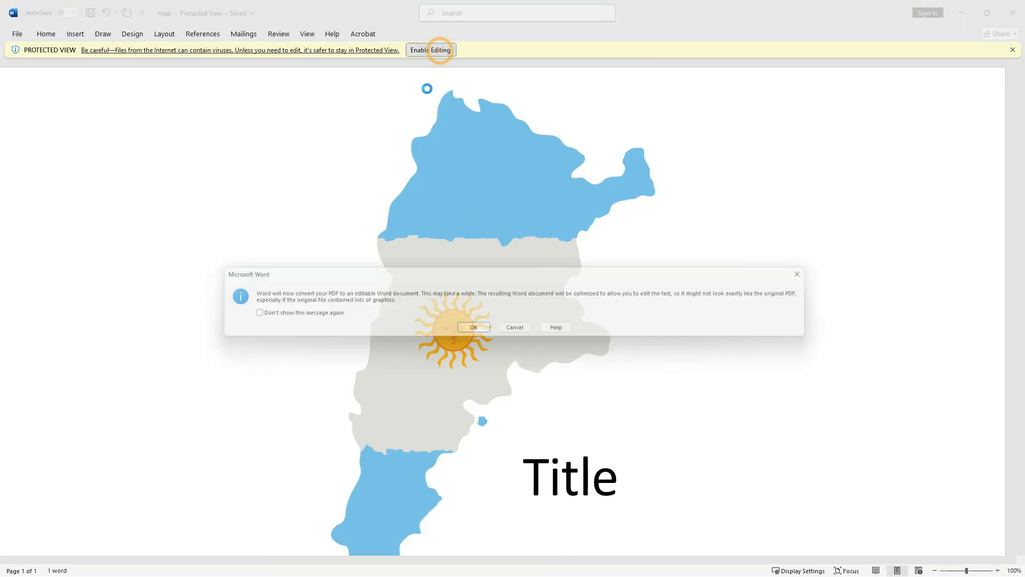
pyautogui.click(473, 330)
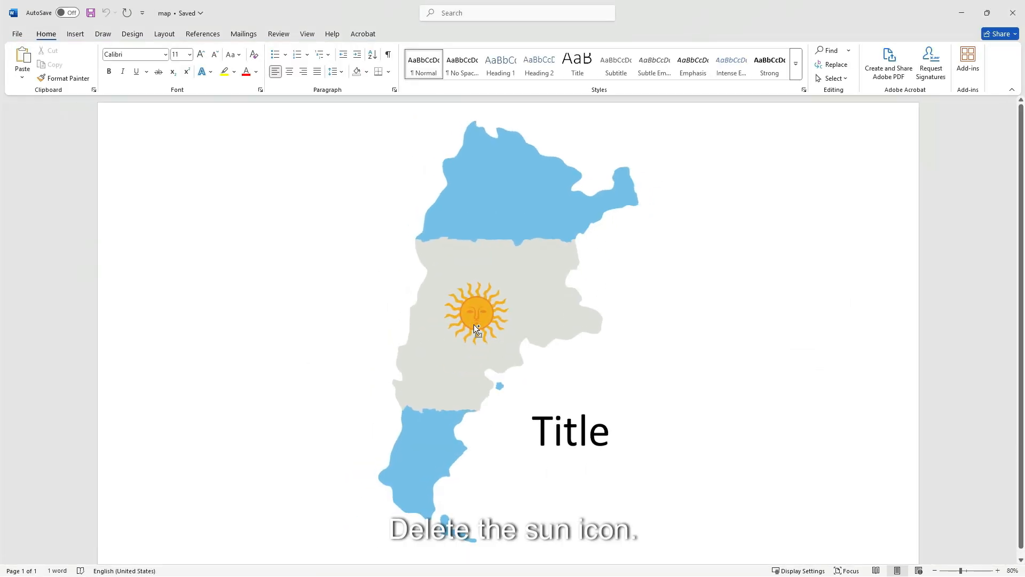
# - Select and delete the sun emblem from the map
pyautogui.click(478, 321)
pyautogui.click(479, 320)
pyautogui.press('Delete')
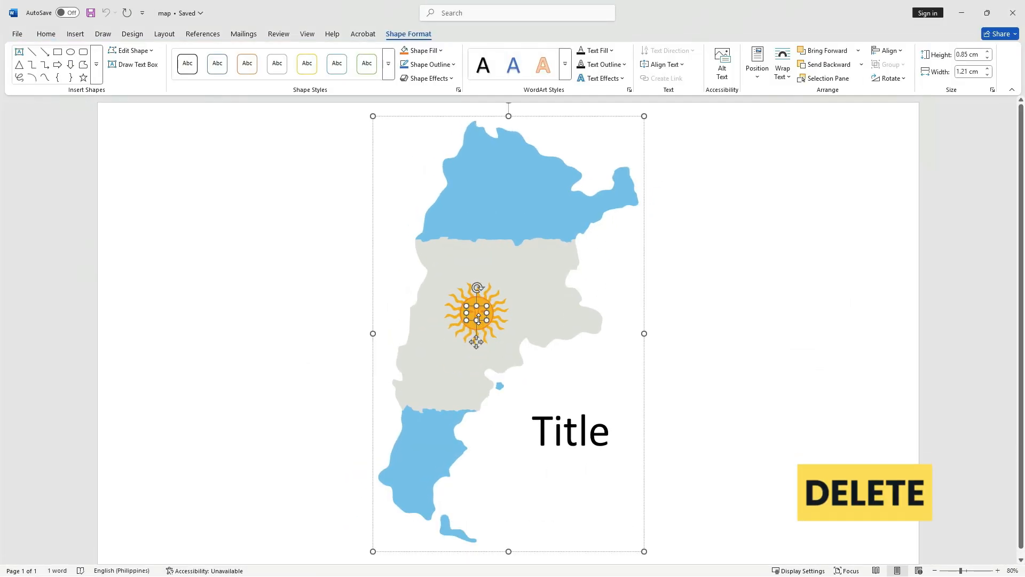
pyautogui.scroll(3, 479, 319)
pyautogui.click(519, 373)
pyautogui.scroll(3, 519, 375)
pyautogui.press('Delete')
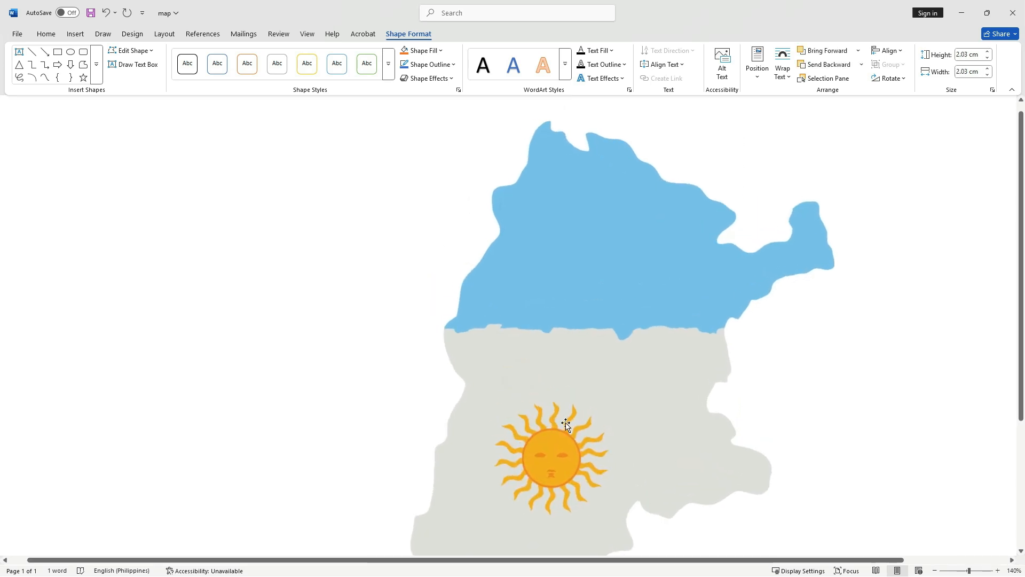
# - Delete the leftover sun pieces, including its face and the remaining orange rays
pyautogui.scroll(-3, 564, 454)
pyautogui.click(551, 294)
pyautogui.press('Delete')
pyautogui.click(576, 254)
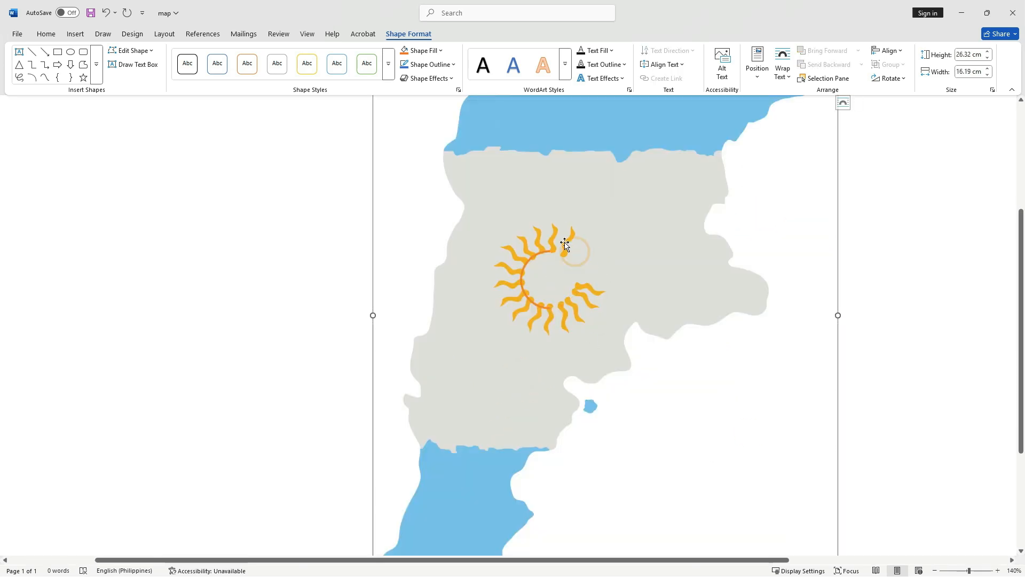
pyautogui.press('Delete')
pyautogui.scroll(2, 613, 464)
pyautogui.click(495, 345)
pyautogui.press('Delete')
pyautogui.click(495, 330)
pyautogui.press('Delete')
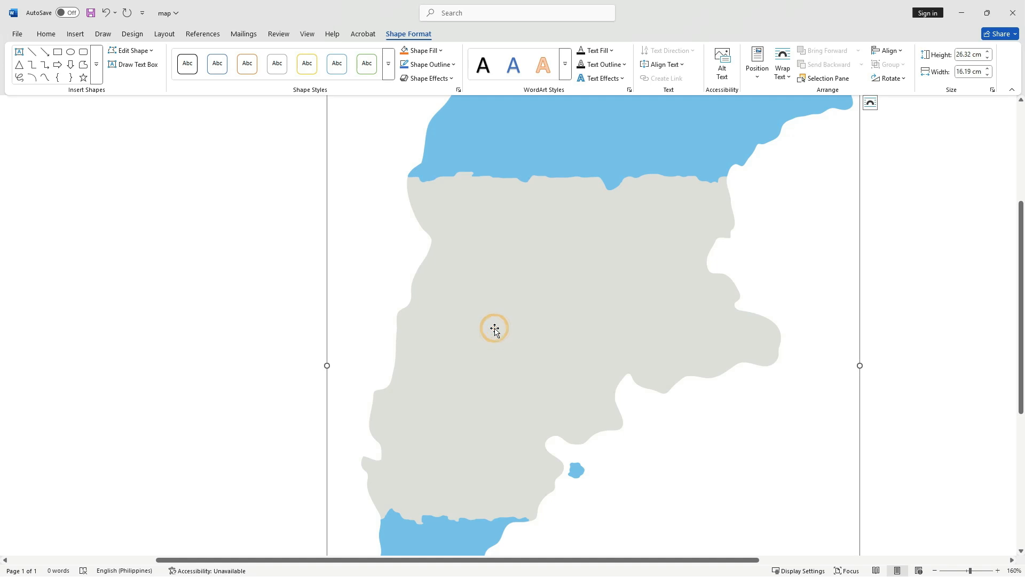
pyautogui.scroll(-9, 492, 330)
# - Fill the top map region with the golf stock photo
pyautogui.click(512, 197)
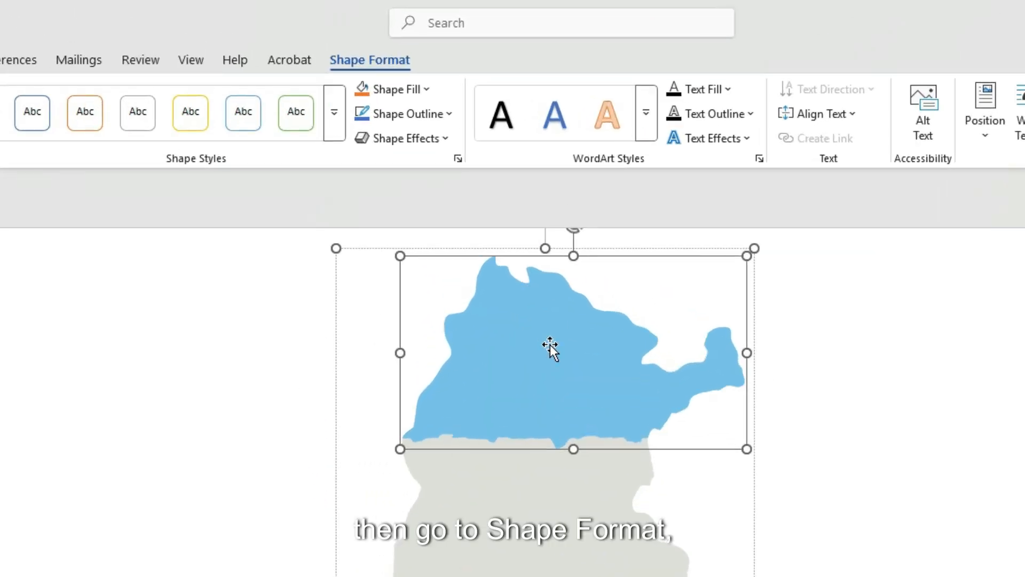
pyautogui.click(428, 95)
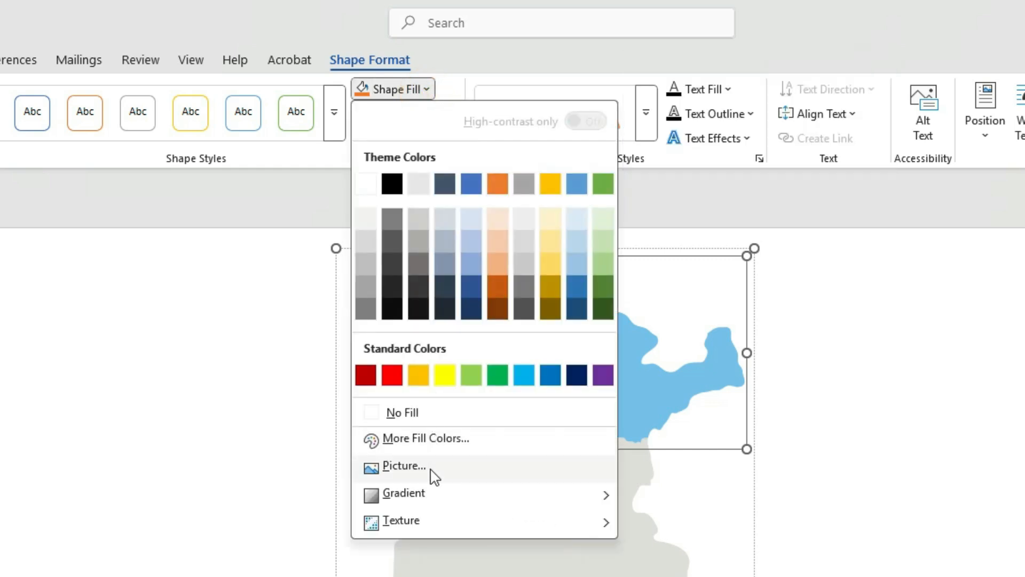
pyautogui.click(435, 475)
pyautogui.click(436, 533)
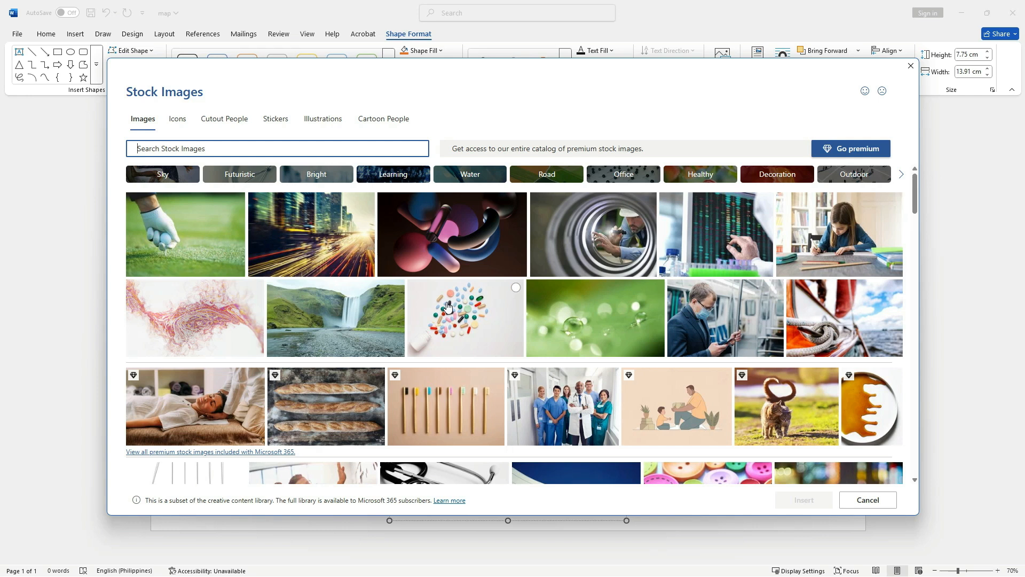
pyautogui.click(234, 208)
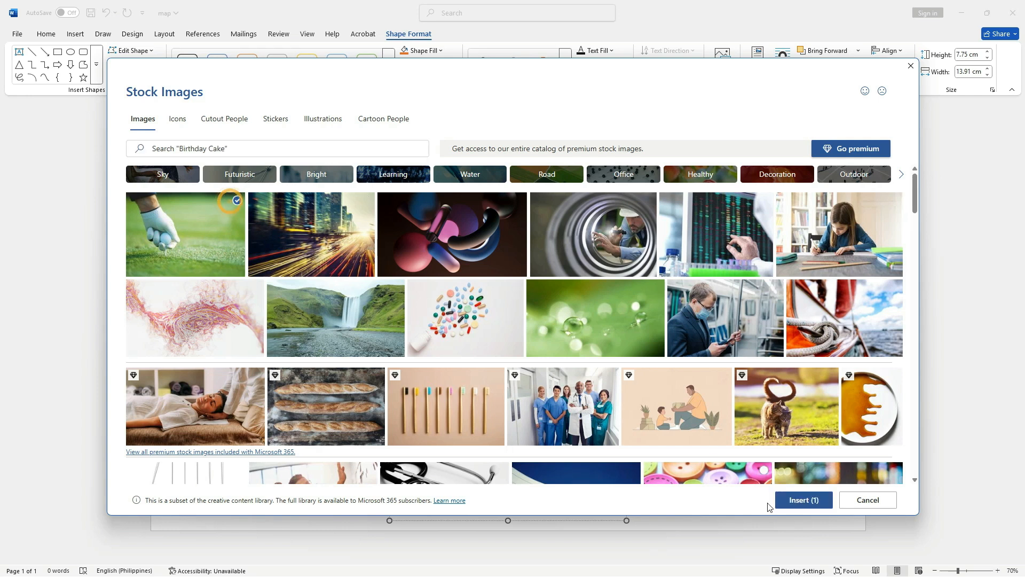
pyautogui.click(795, 503)
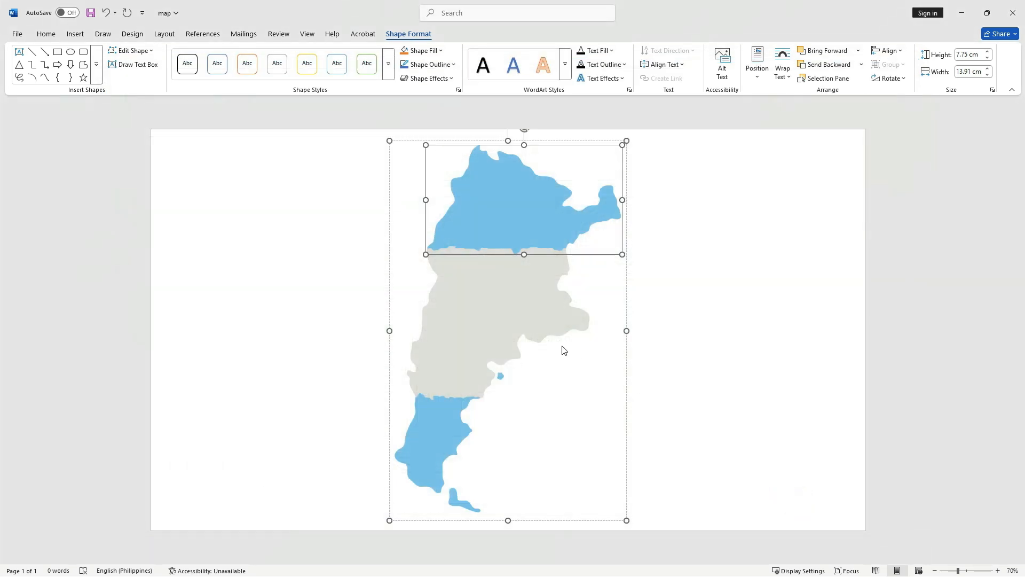
# - Fill the middle grey map region with the city-lights stock photo
pyautogui.click(490, 326)
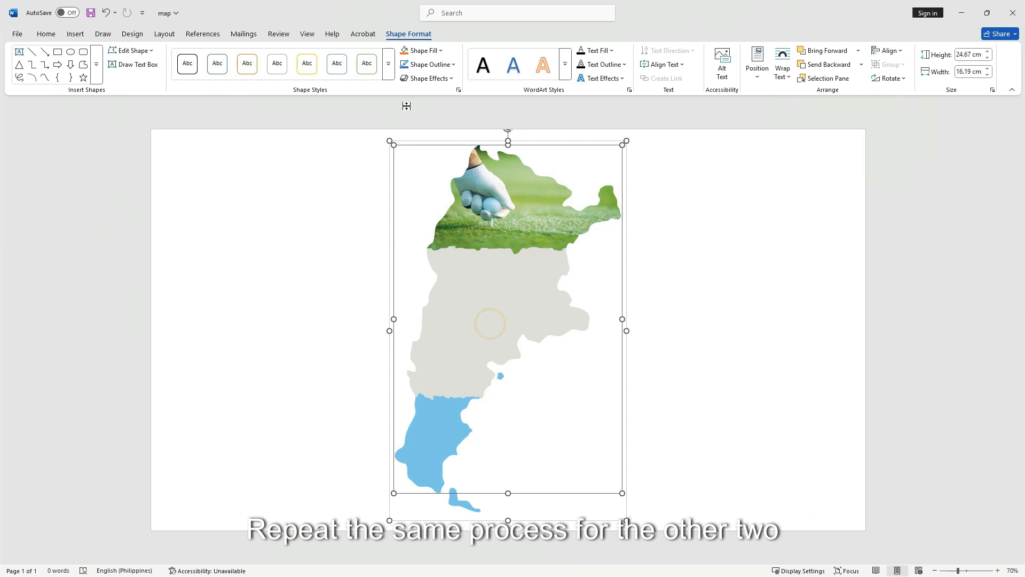
pyautogui.click(431, 51)
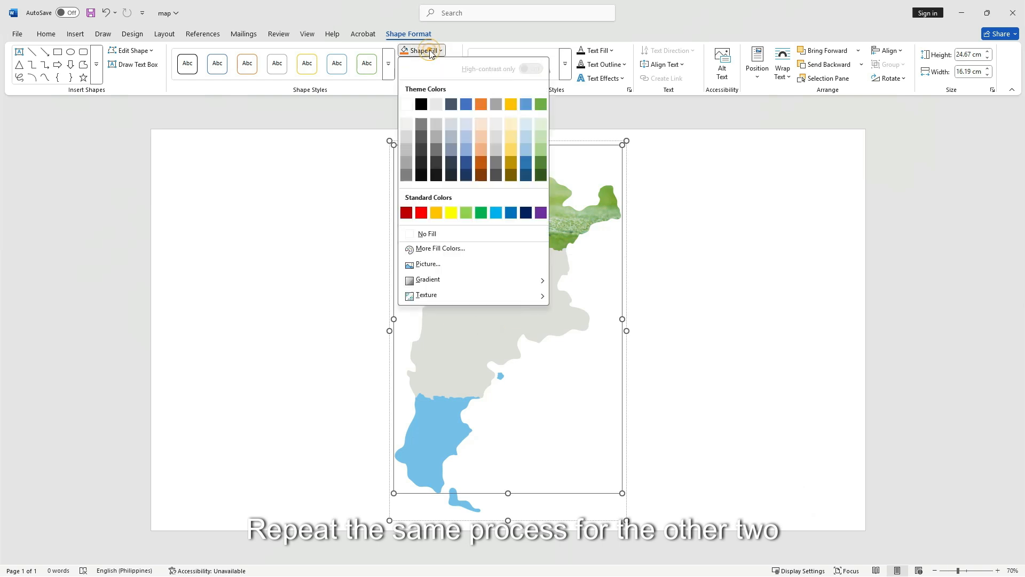
pyautogui.click(440, 265)
pyautogui.click(434, 289)
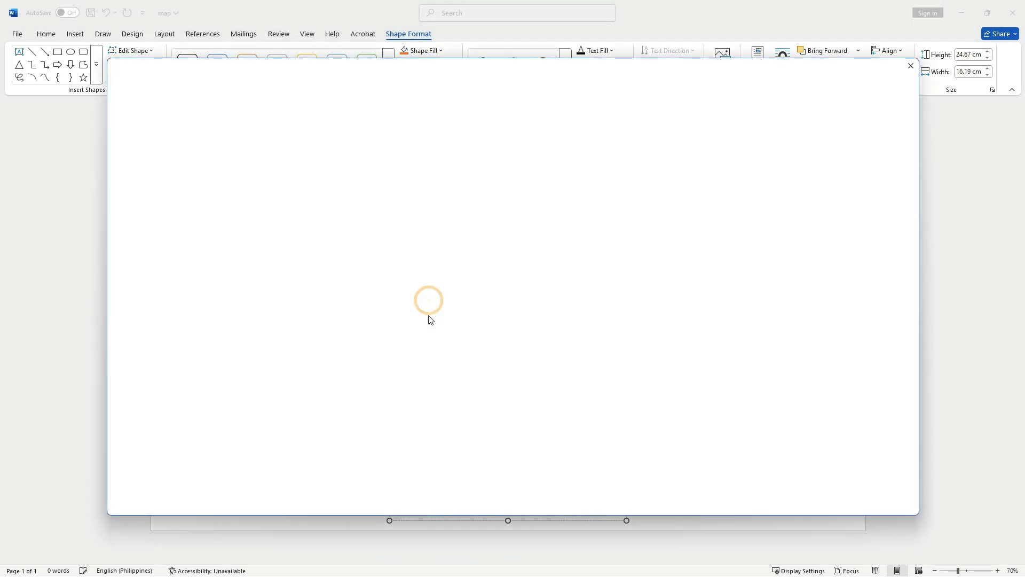
pyautogui.click(355, 255)
pyautogui.click(806, 500)
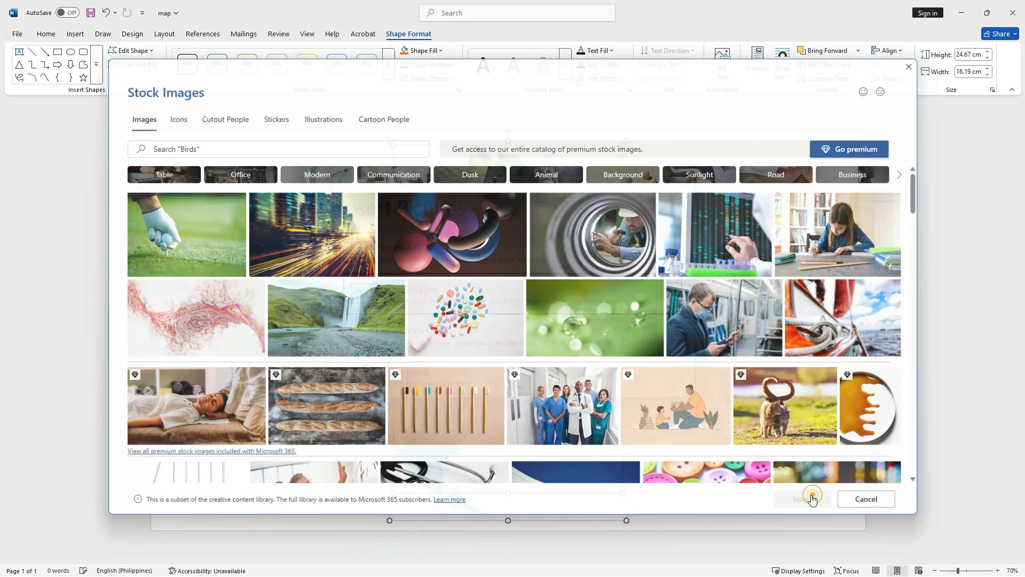
# - Fill the southern map region with the waterfall stock photo
pyautogui.click(447, 435)
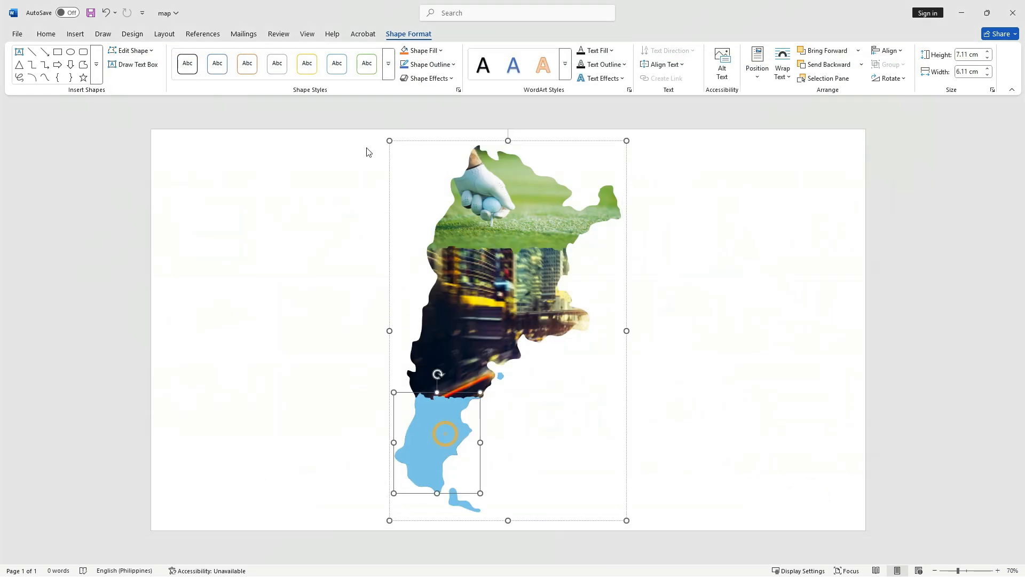
pyautogui.click(426, 52)
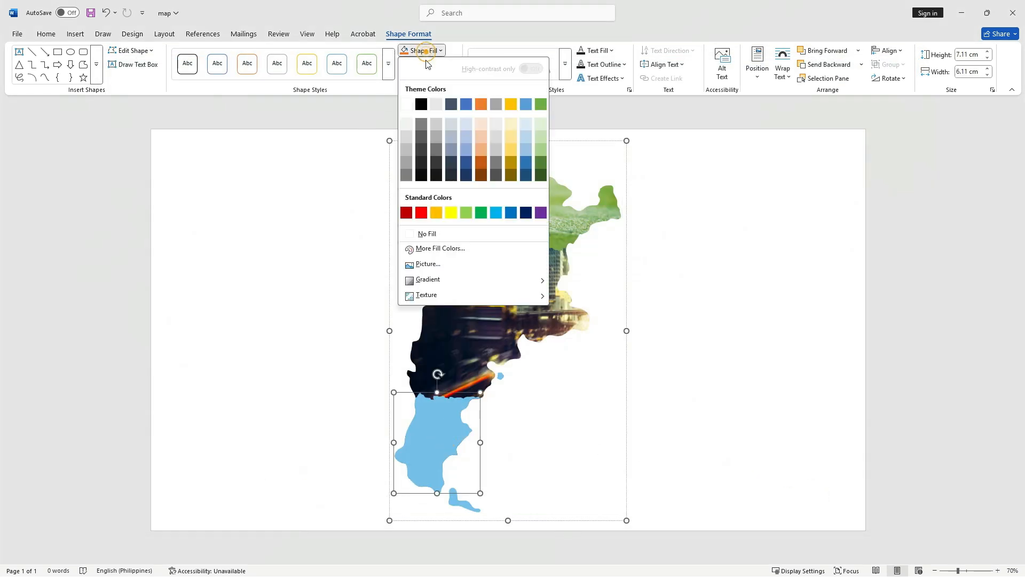
pyautogui.click(440, 263)
pyautogui.click(417, 291)
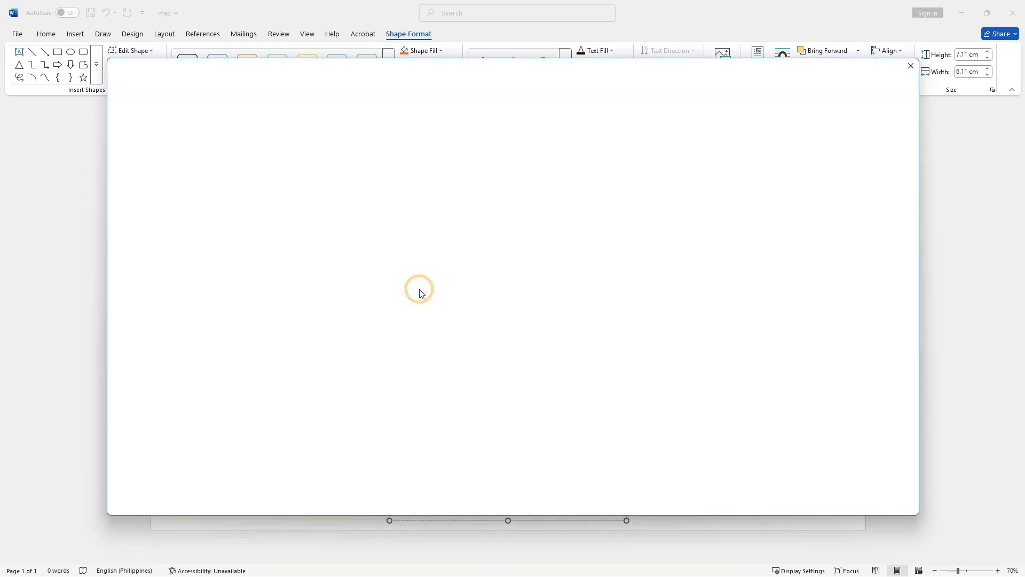
pyautogui.click(357, 319)
pyautogui.click(809, 499)
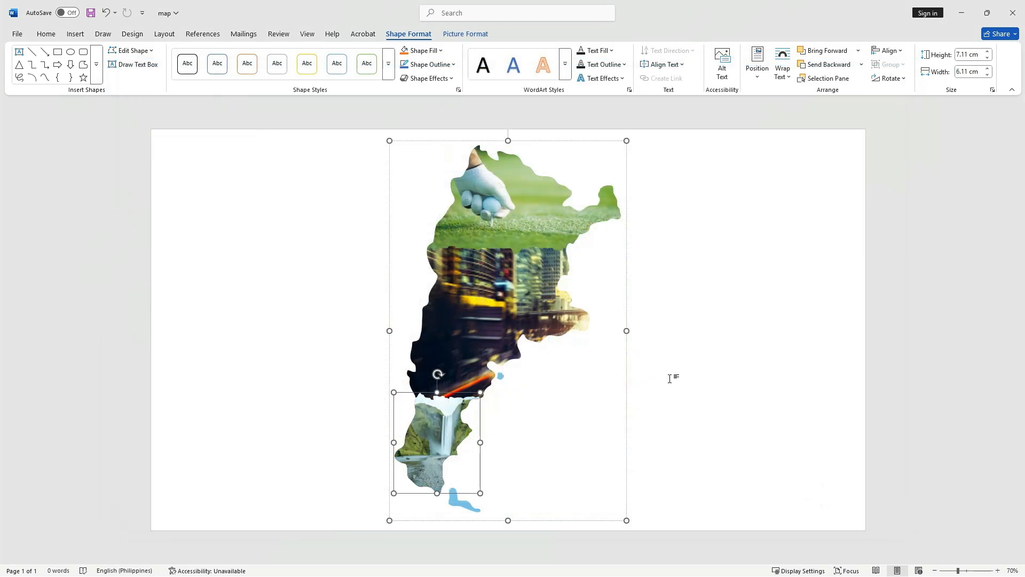
pyautogui.click(669, 379)
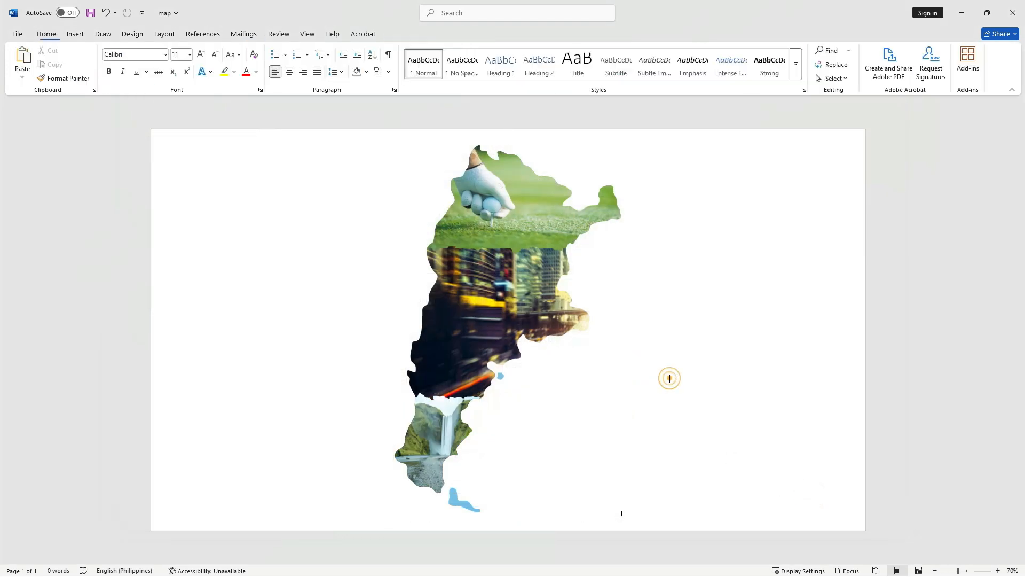
# - Save the document as an Adobe PDF named 'converted map' and close the Acrobat preview
pyautogui.click(15, 34)
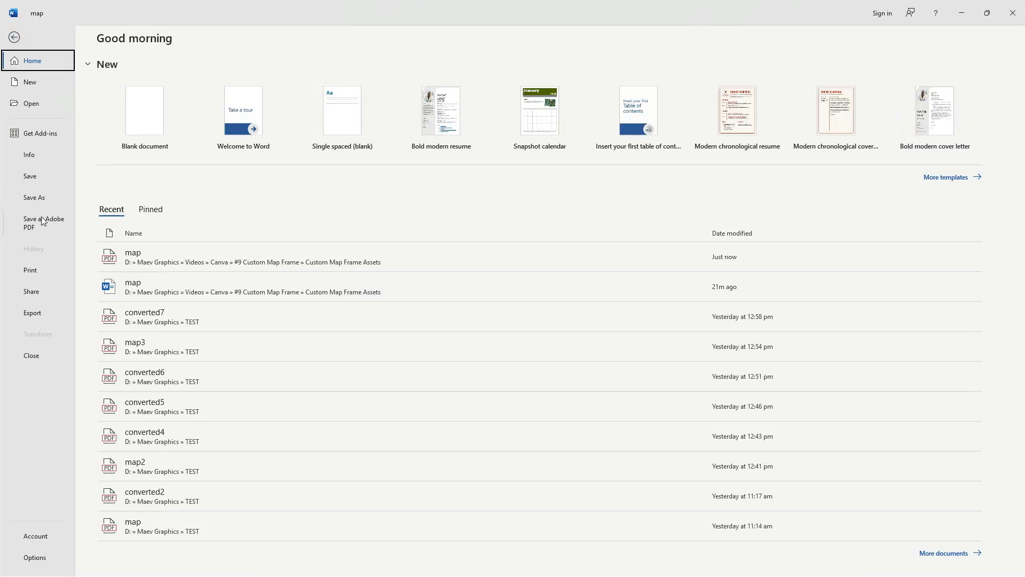
pyautogui.click(43, 219)
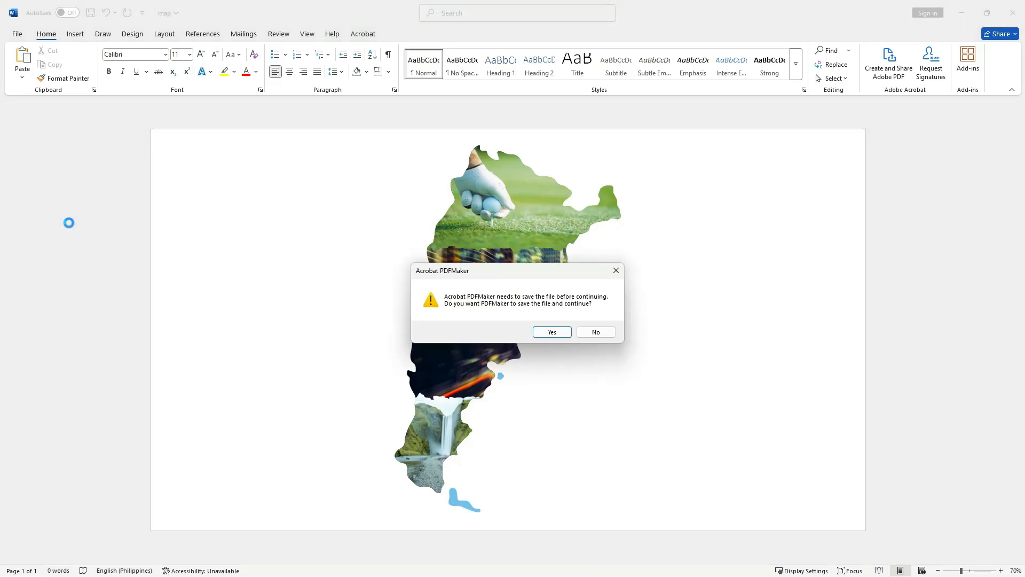
pyautogui.click(553, 332)
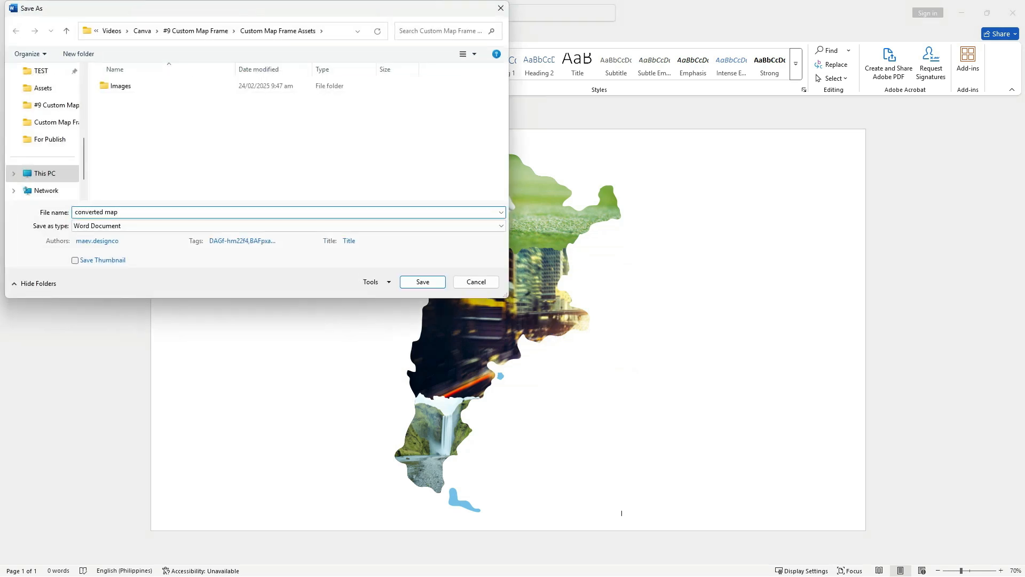
pyautogui.click(422, 282)
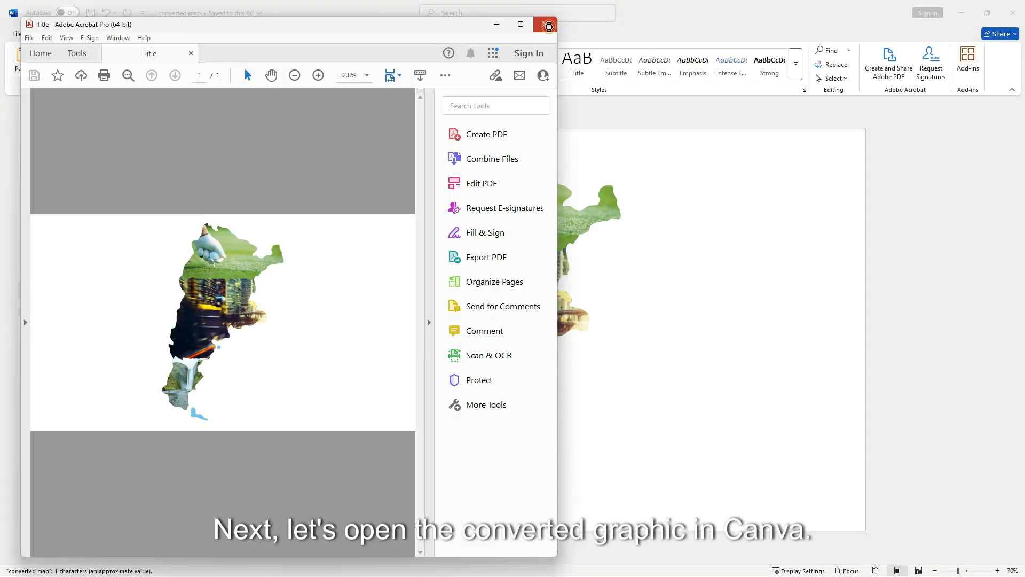
pyautogui.click(545, 24)
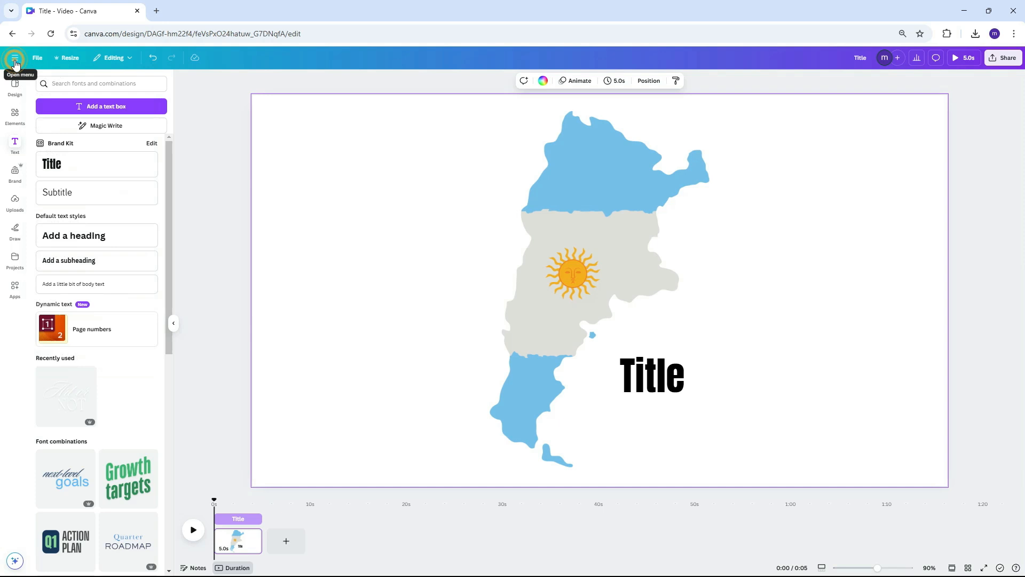
# - Upload converted map.pdf from Canva home, open it as a design, and copy the map
pyautogui.click(15, 60)
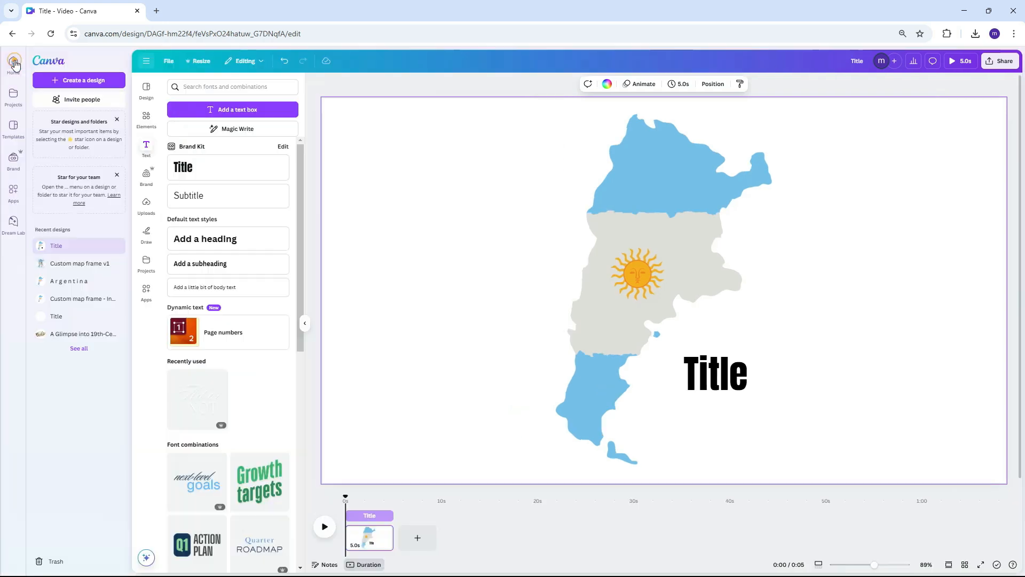
pyautogui.click(15, 63)
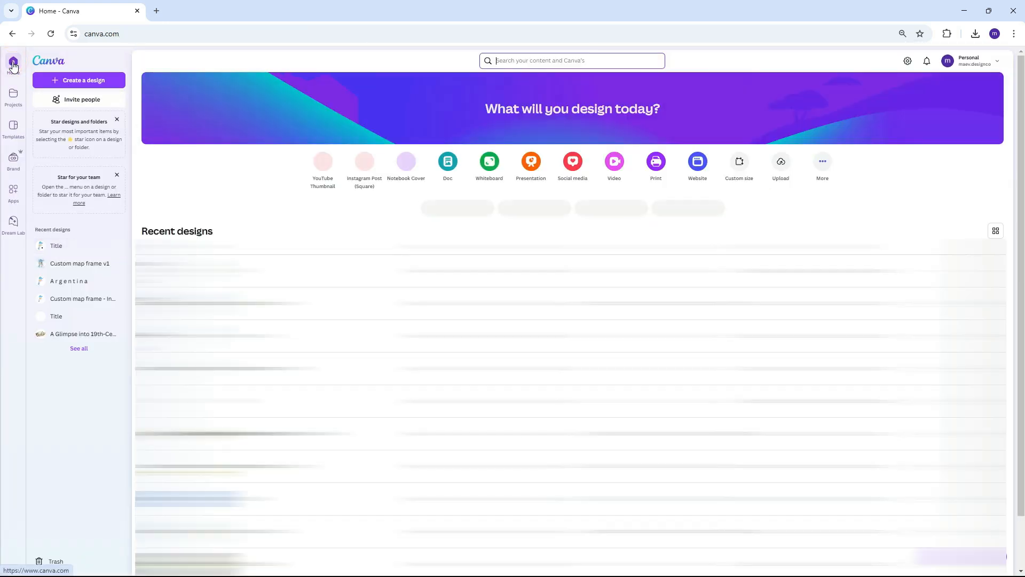
pyautogui.click(780, 162)
pyautogui.click(550, 352)
pyautogui.doubleClick(162, 116)
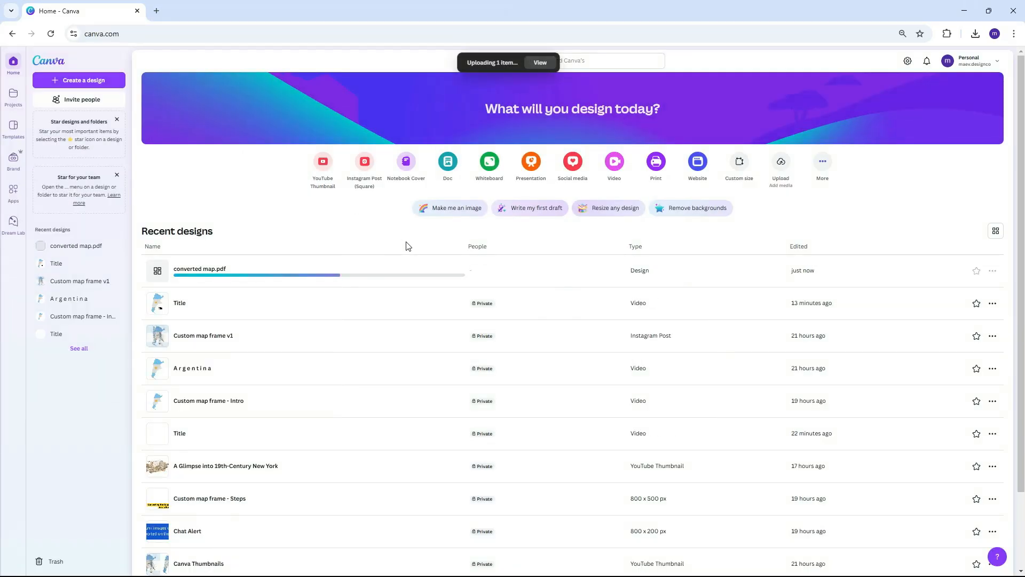
pyautogui.click(307, 276)
pyautogui.click(305, 275)
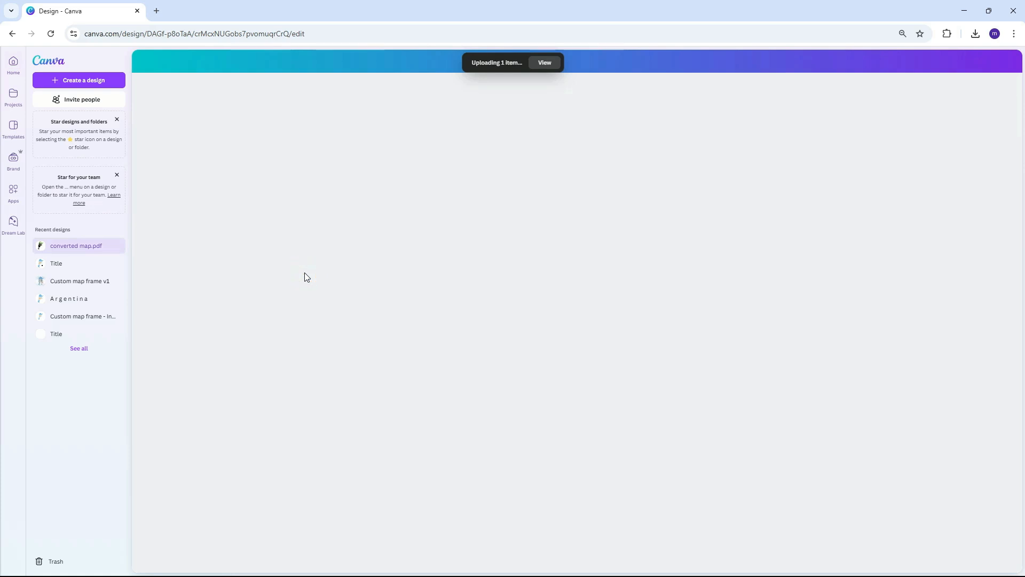
pyautogui.hotkey('ctrl', 'c')
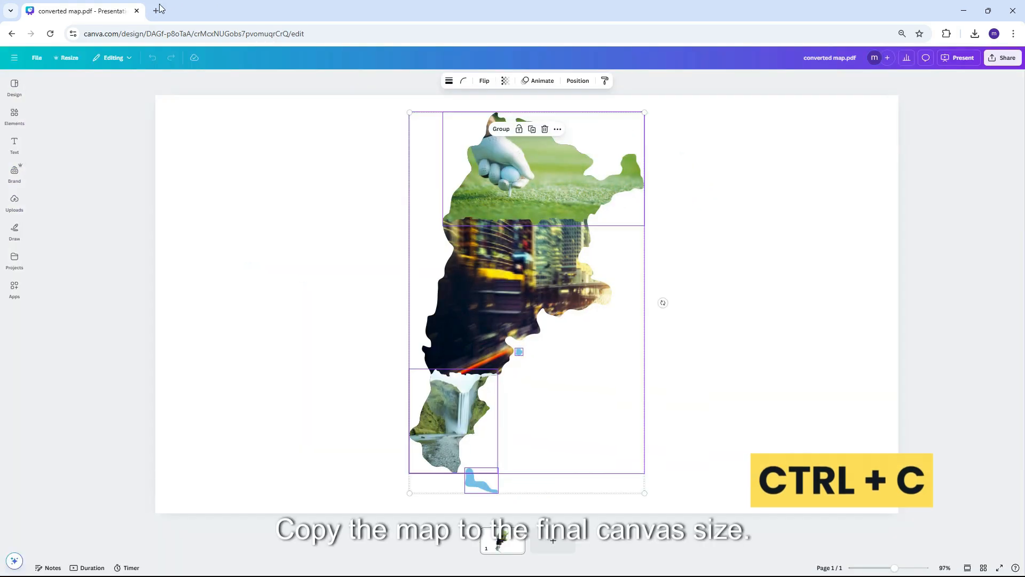
# - Load Canva home in a new browser tab
pyautogui.click(156, 11)
pyautogui.write('canva')
pyautogui.press('Return')
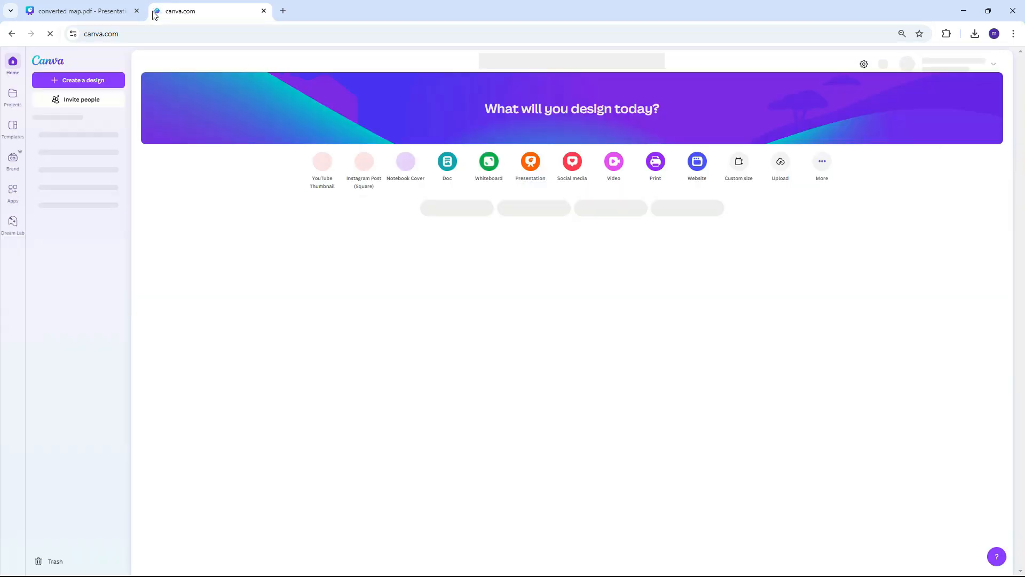
# - Create a blank square Social Media post design
pyautogui.click(574, 163)
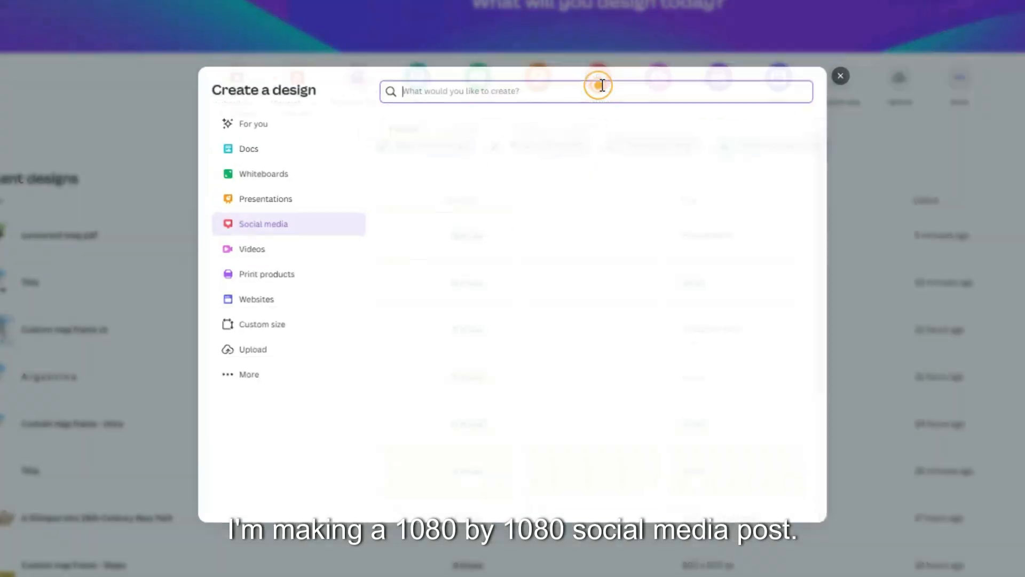
pyautogui.click(801, 170)
pyautogui.click(801, 172)
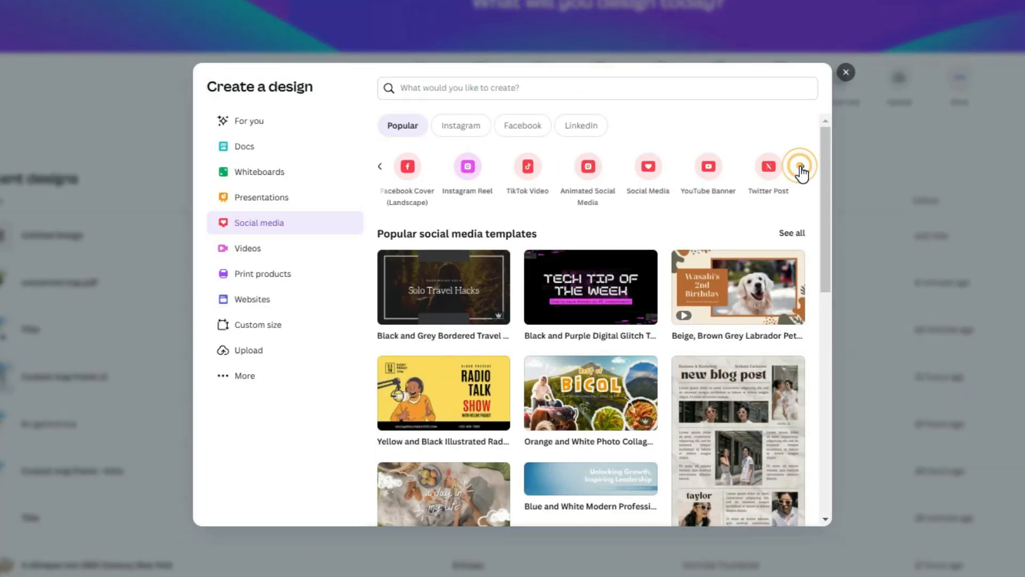
pyautogui.click(650, 169)
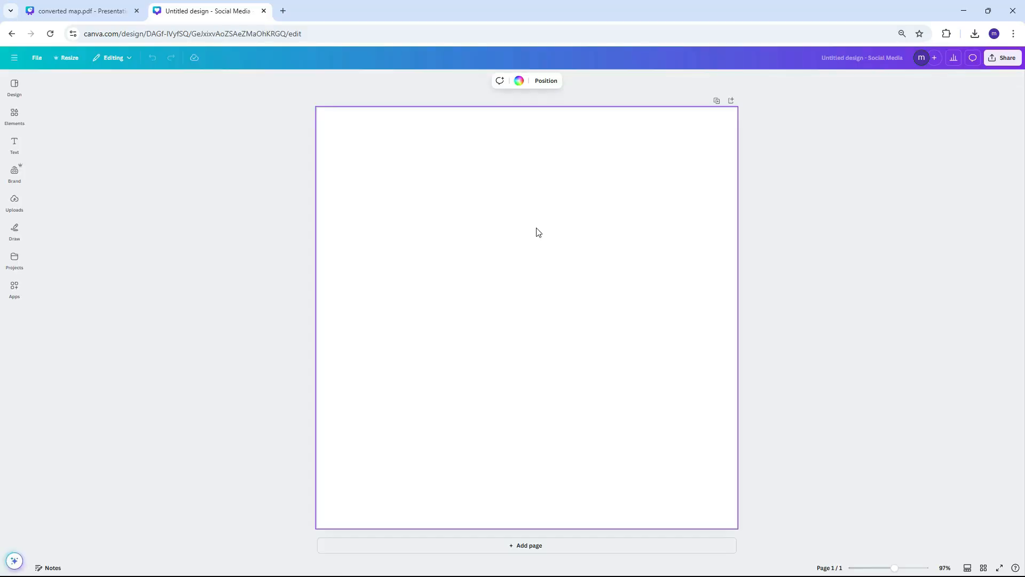
# - Paste the copied map, centre it on the page, and shrink it slightly
pyautogui.hotkey('ctrl', 'v')
pyautogui.moveTo(517, 242); pyautogui.dragTo(565, 230)
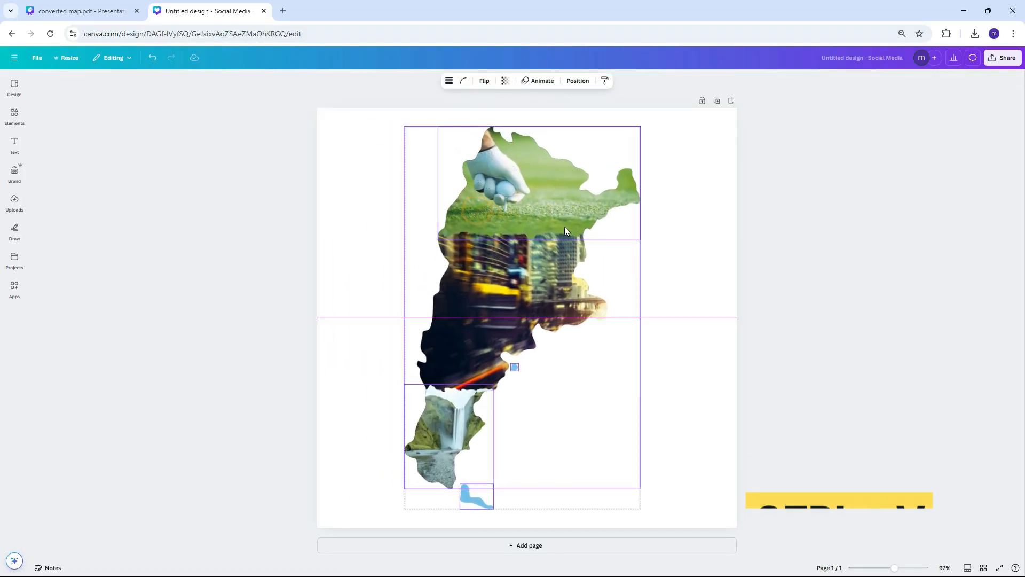
pyautogui.moveTo(641, 126); pyautogui.dragTo(629, 145)
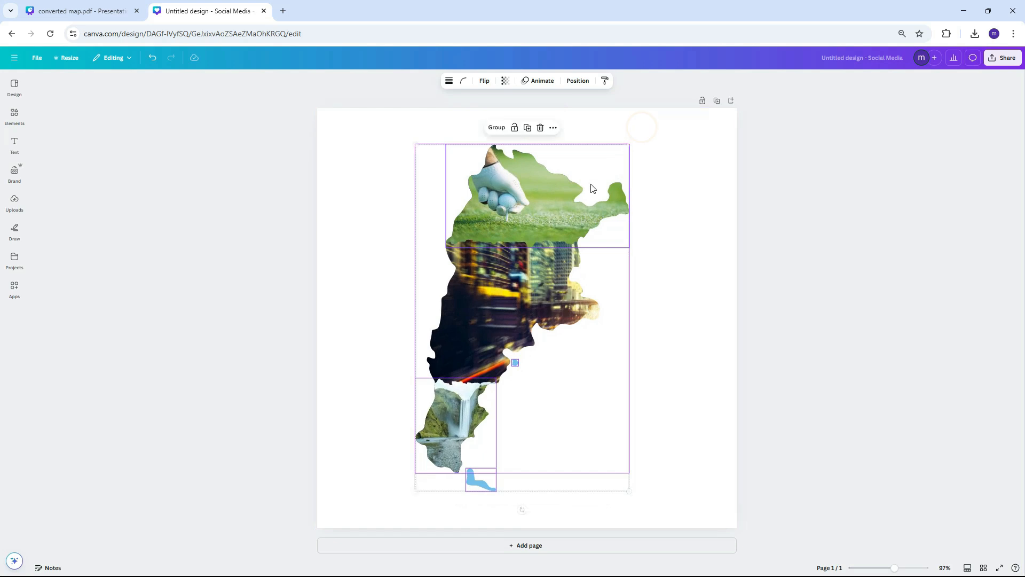
# - Upload all four team photos from the Images folder to Canva's media library
pyautogui.click(697, 242)
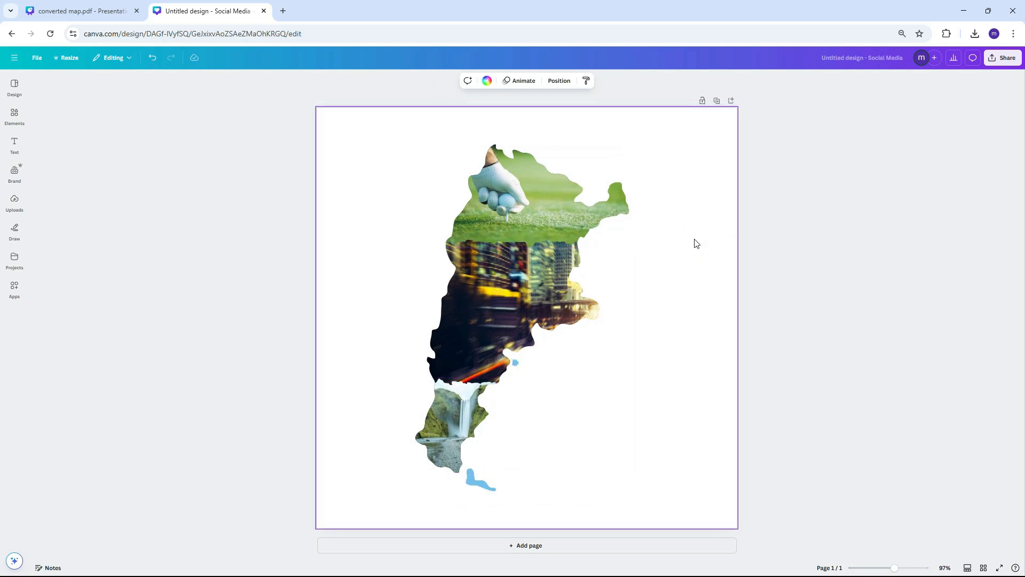
pyautogui.click(15, 201)
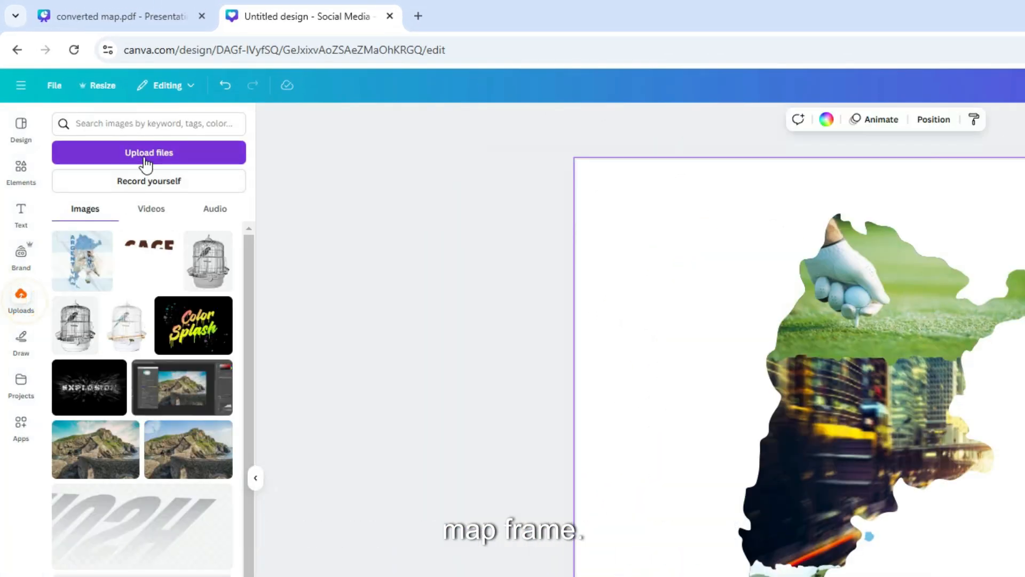
pyautogui.click(145, 157)
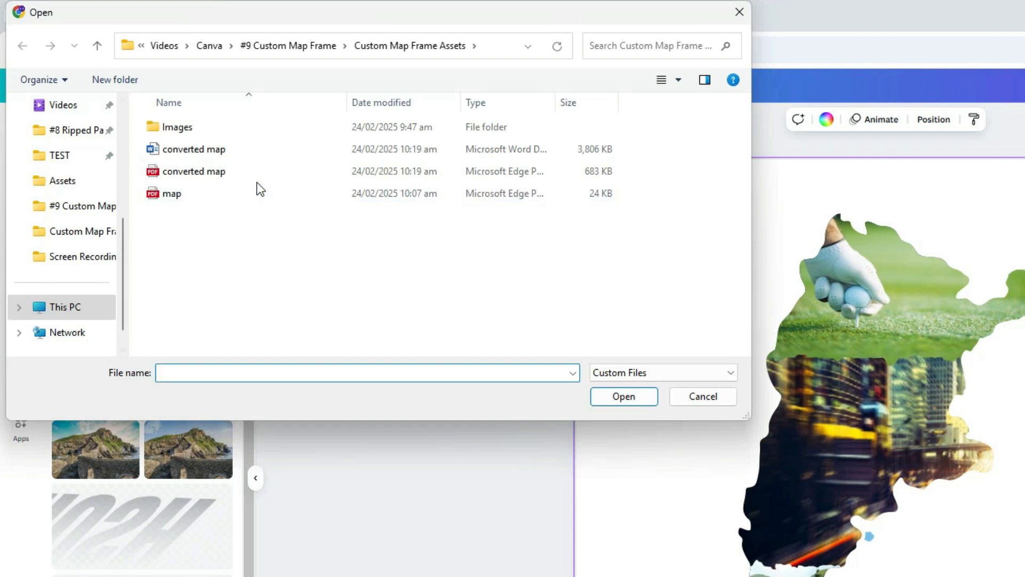
pyautogui.doubleClick(192, 126)
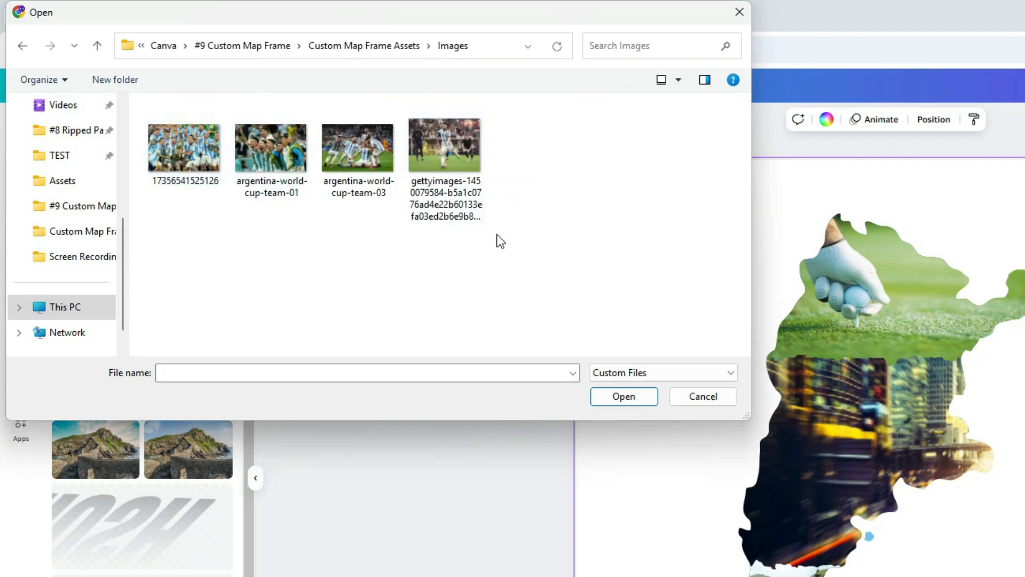
pyautogui.moveTo(496, 235); pyautogui.dragTo(182, 156)
pyautogui.click(623, 396)
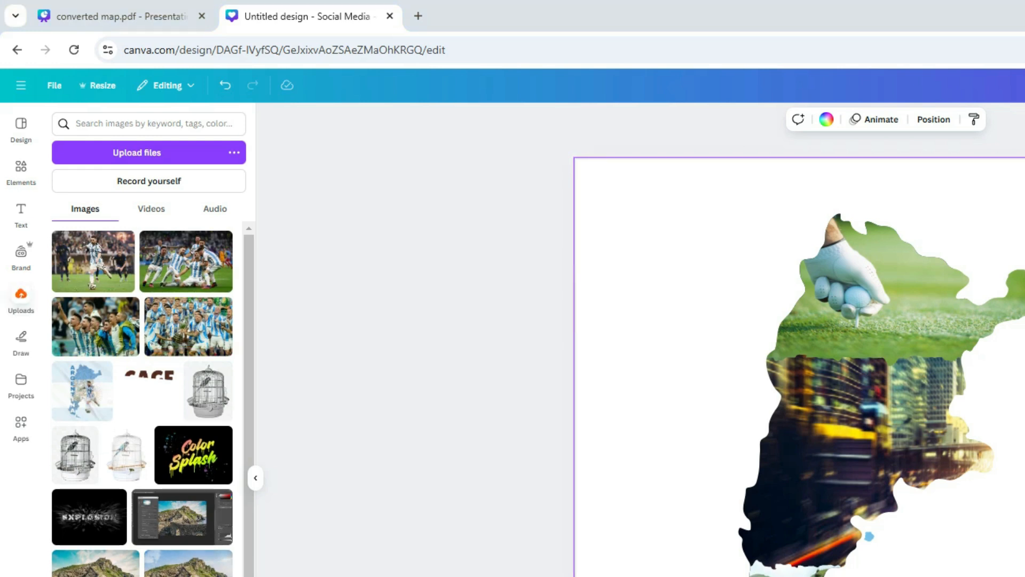
# - Put a team photo into the northern map piece and enlarge it within the frame
pyautogui.moveTo(240, 273); pyautogui.dragTo(882, 282)
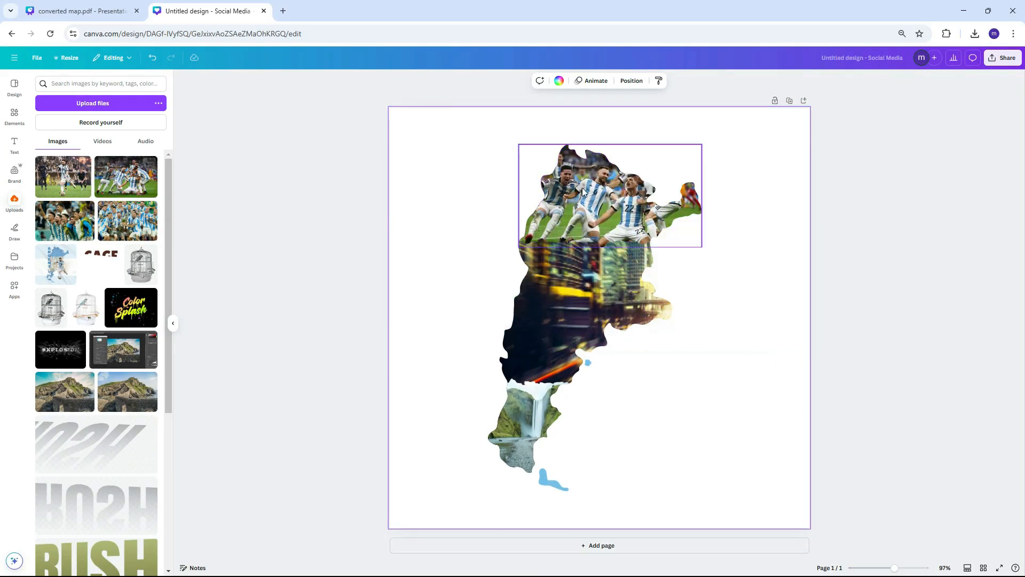
pyautogui.doubleClick(882, 282)
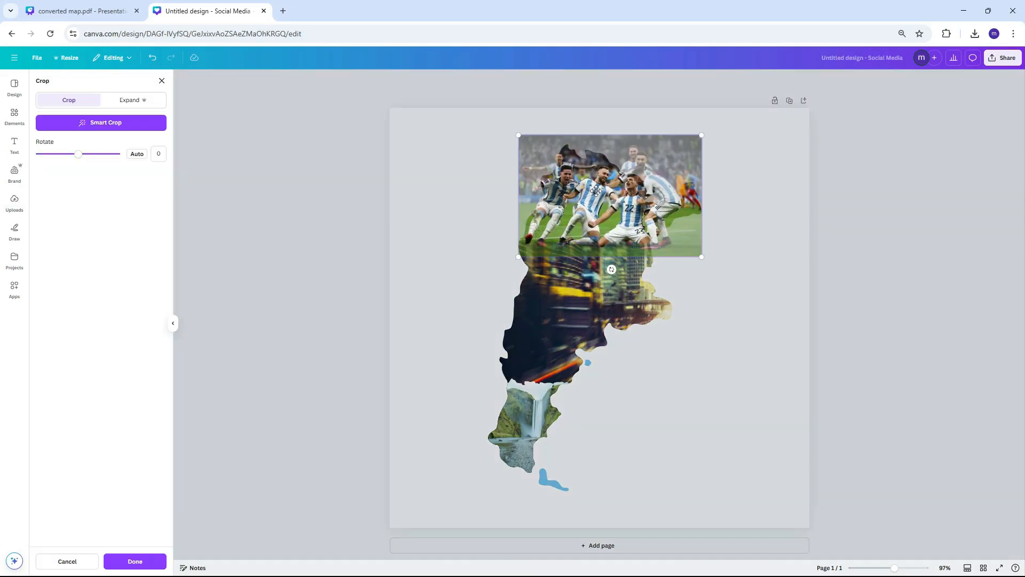
pyautogui.click(607, 190)
pyautogui.moveTo(521, 256); pyautogui.dragTo(487, 278)
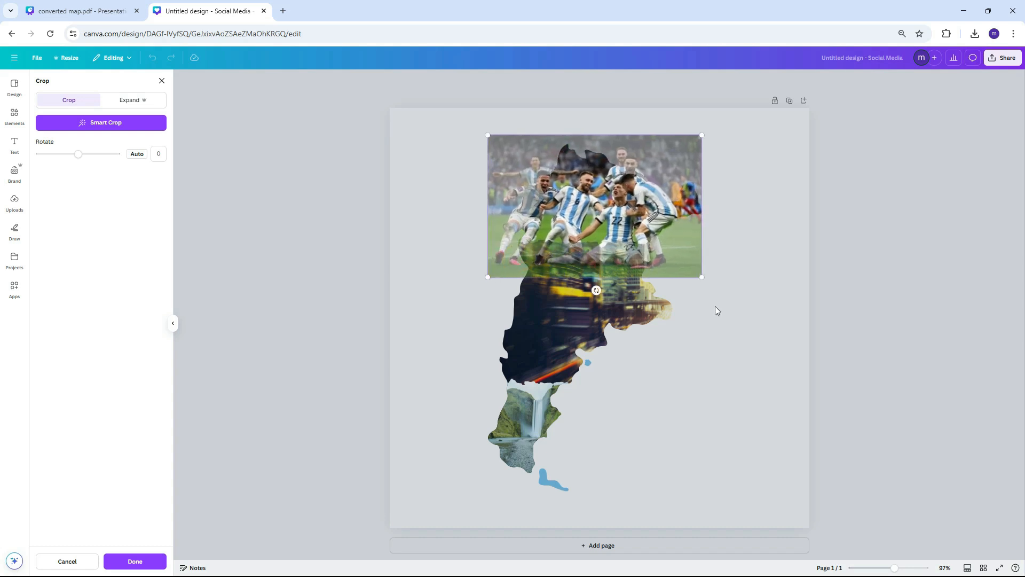
pyautogui.click(744, 314)
# - Place the trophy photo into the central map piece and nudge it into position
pyautogui.moveTo(124, 225); pyautogui.dragTo(568, 268)
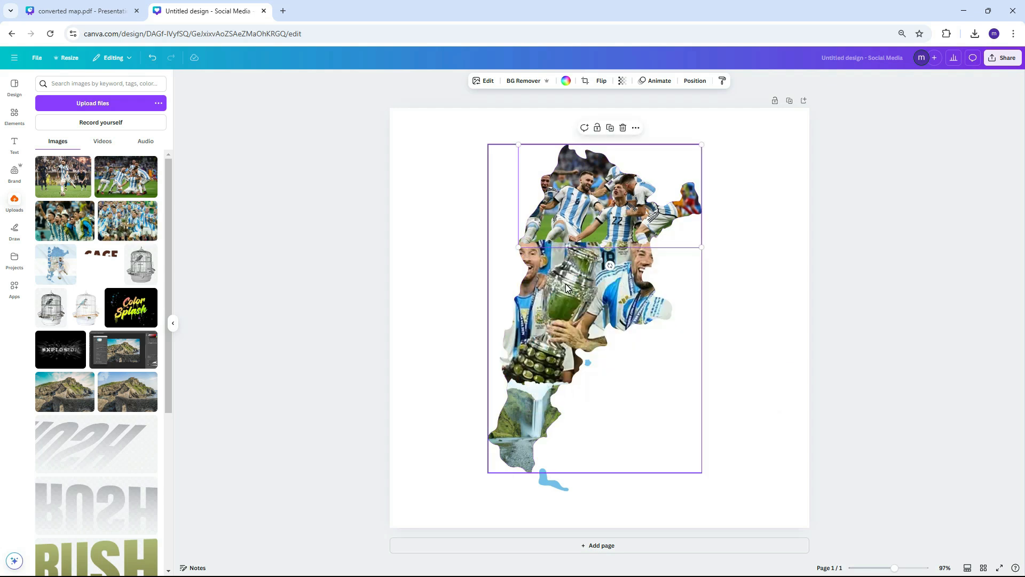
pyautogui.doubleClick(565, 284)
pyautogui.moveTo(565, 287); pyautogui.dragTo(579, 259)
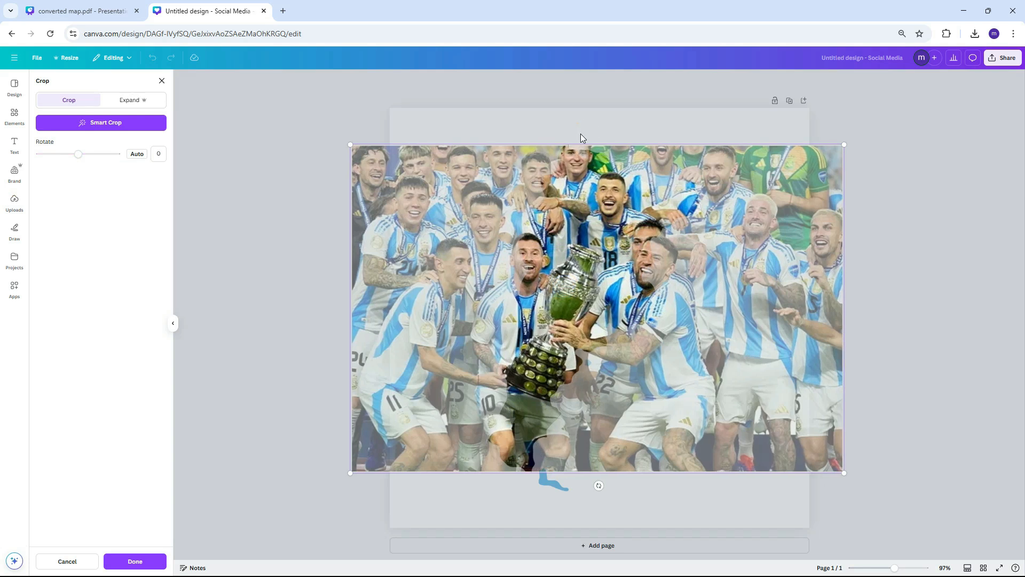
pyautogui.click(876, 342)
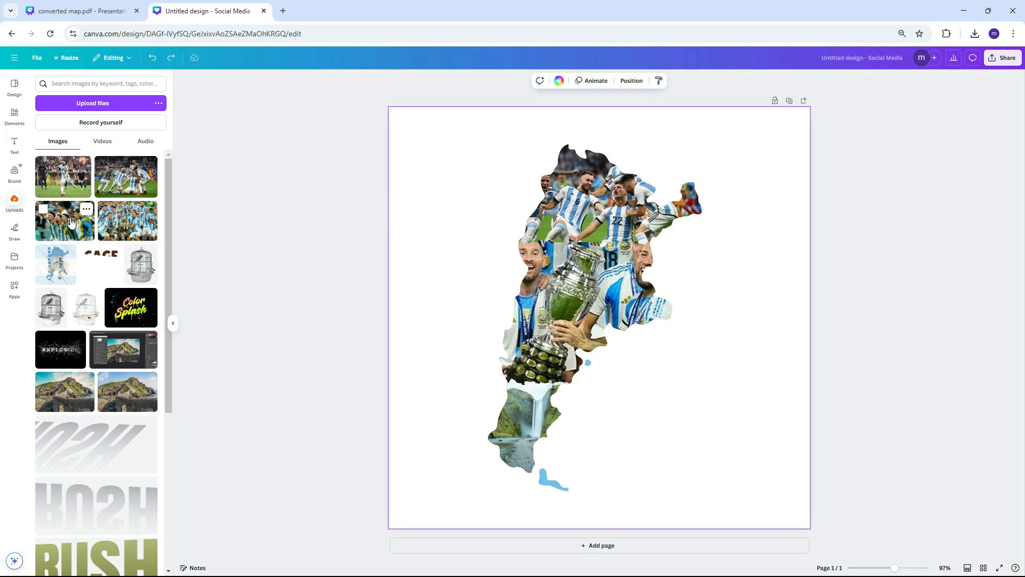
# - Put a team photo into the southern map piece, shifted slightly left
pyautogui.moveTo(70, 218); pyautogui.dragTo(522, 410)
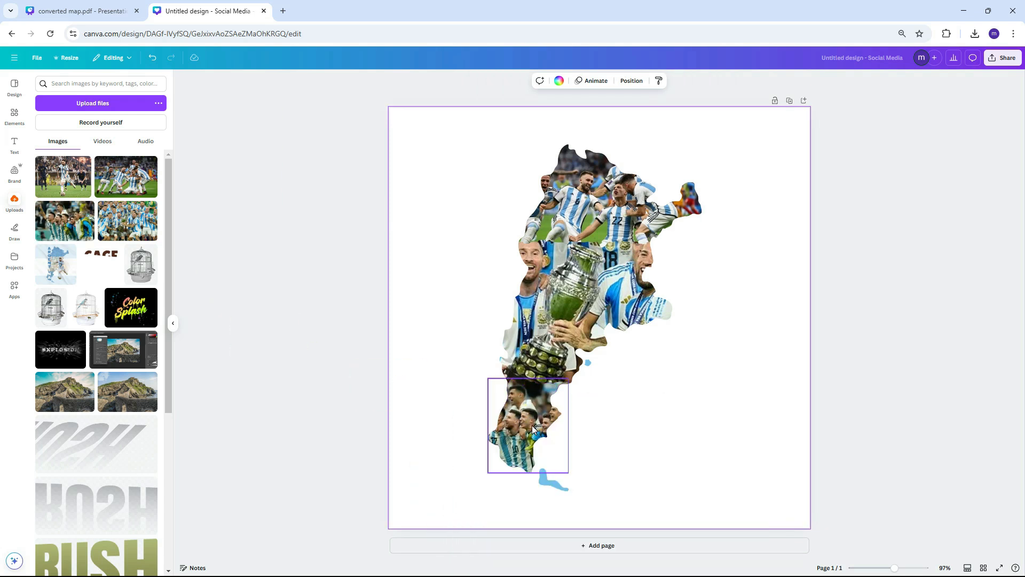
pyautogui.doubleClick(533, 427)
pyautogui.moveTo(537, 423); pyautogui.dragTo(514, 421)
pyautogui.click(672, 426)
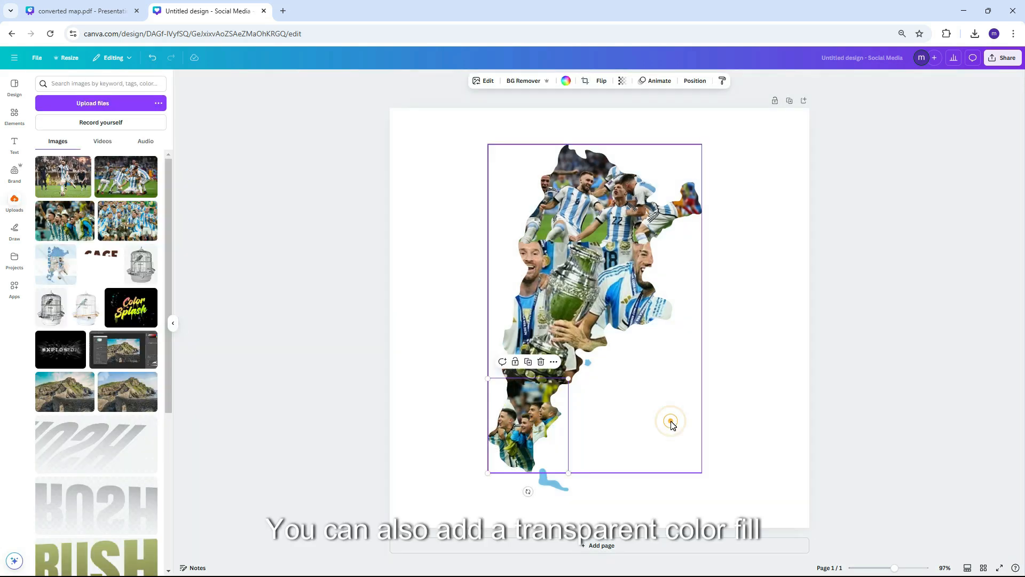
# - Turn the top map piece into a light blue #74ACDF overlay at 85 transparency
pyautogui.click(732, 380)
pyautogui.doubleClick(610, 223)
pyautogui.hotkey('ctrl', 'd')
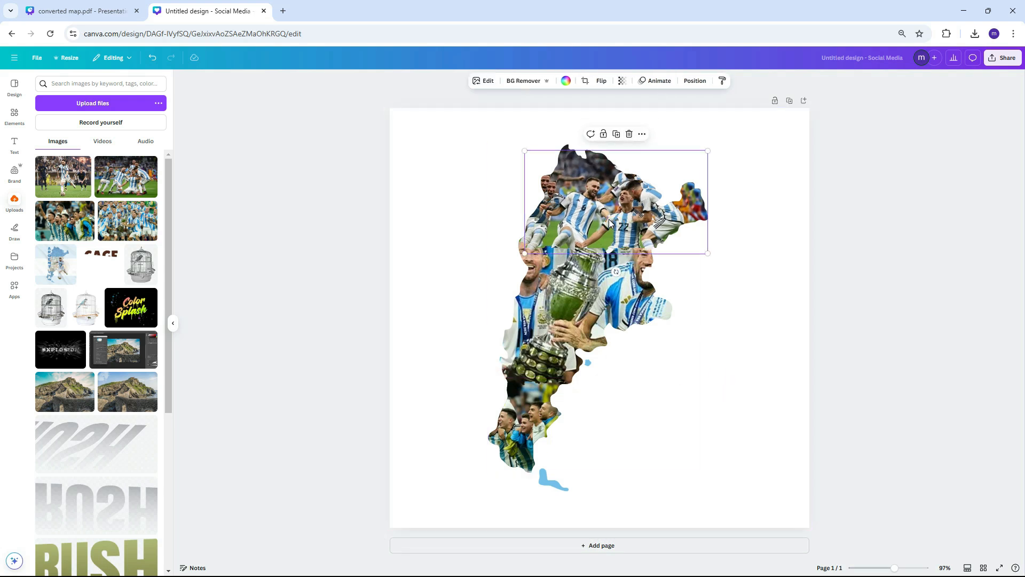
pyautogui.hotkey('ctrl', 'z')
pyautogui.click(566, 82)
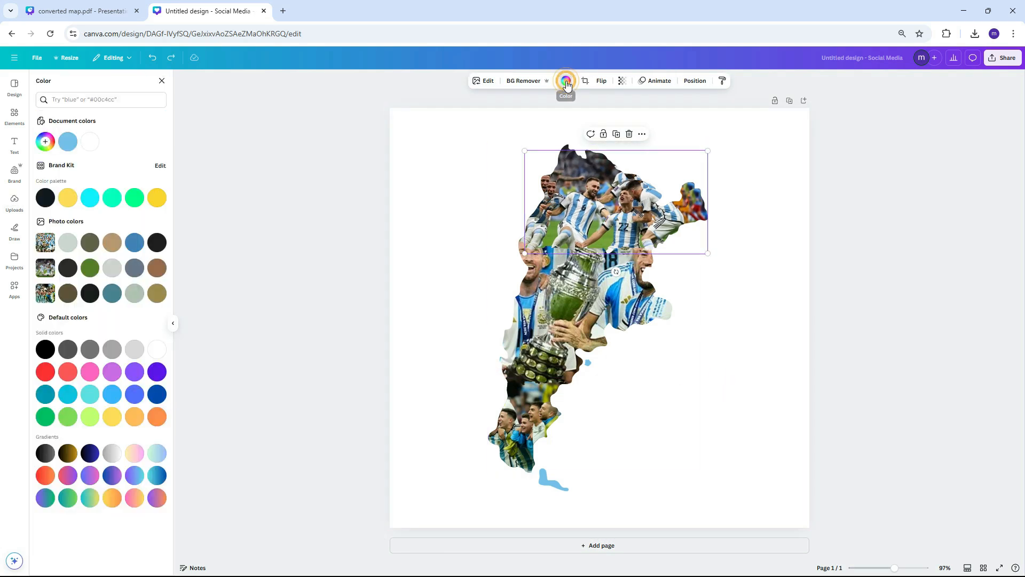
pyautogui.click(46, 141)
pyautogui.write('#74ACDF')
pyautogui.press('Escape')
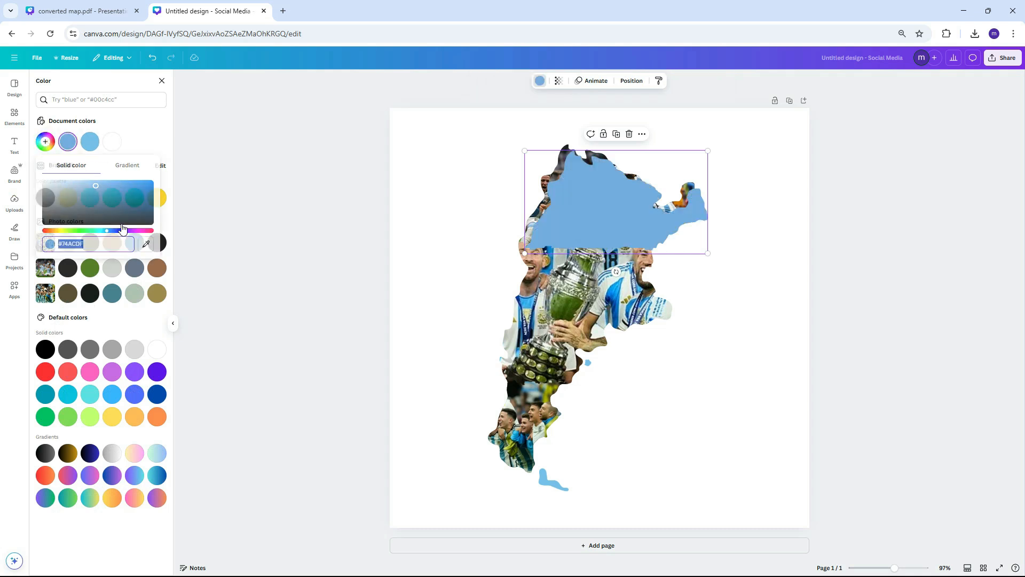
pyautogui.moveTo(618, 217); pyautogui.dragTo(614, 213)
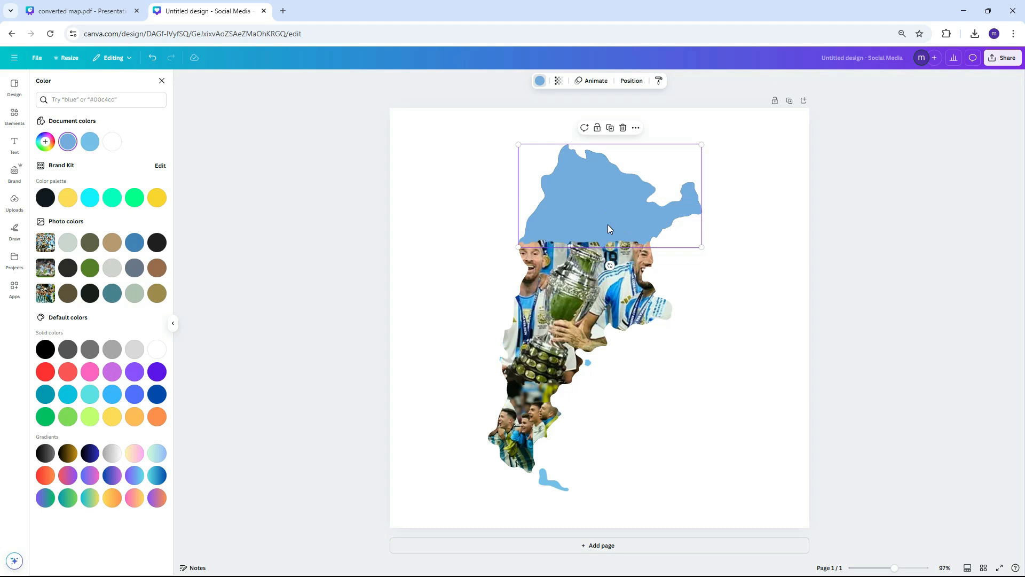
pyautogui.click(558, 80)
pyautogui.moveTo(580, 113); pyautogui.dragTo(571, 114)
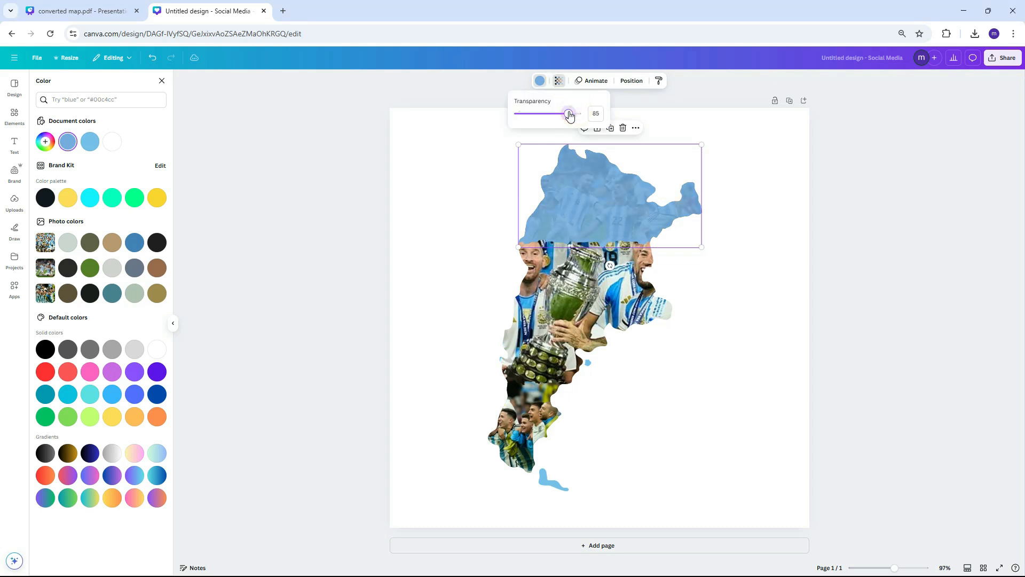
pyautogui.click(728, 275)
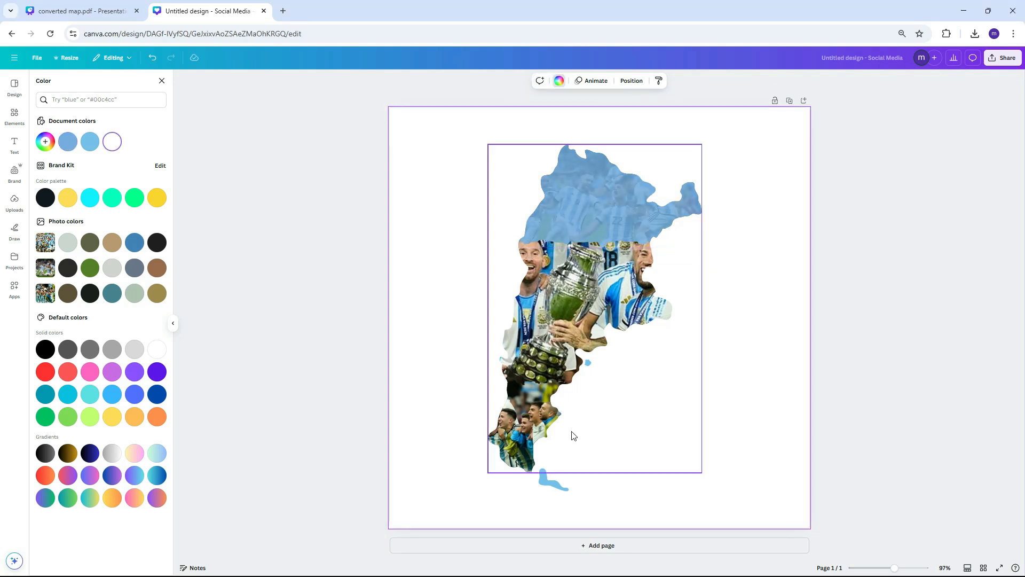
# - Fill the bottom map piece with light blue and make it semi-transparent
pyautogui.click(528, 422)
pyautogui.moveTo(528, 418); pyautogui.dragTo(533, 424)
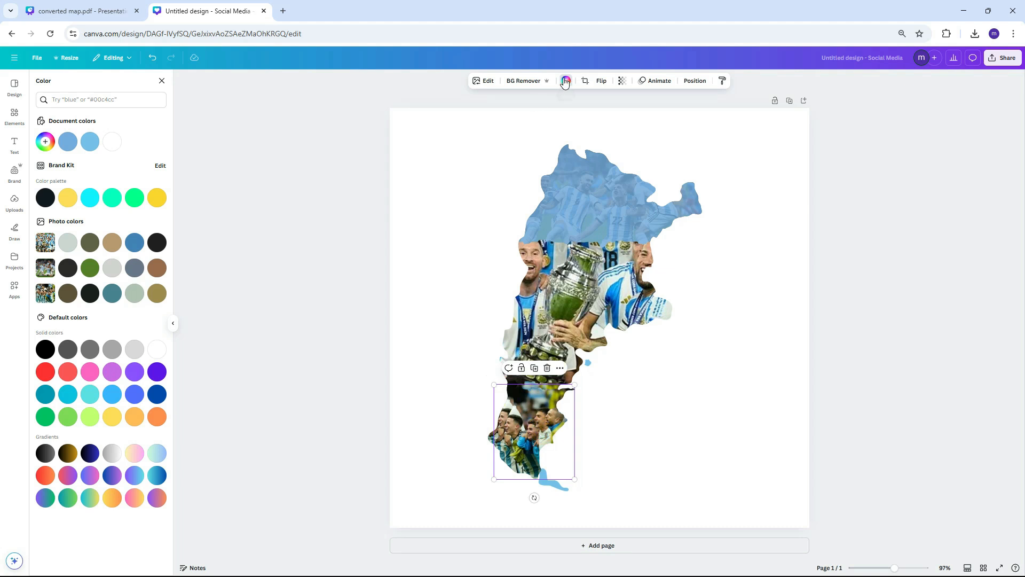
pyautogui.click(70, 144)
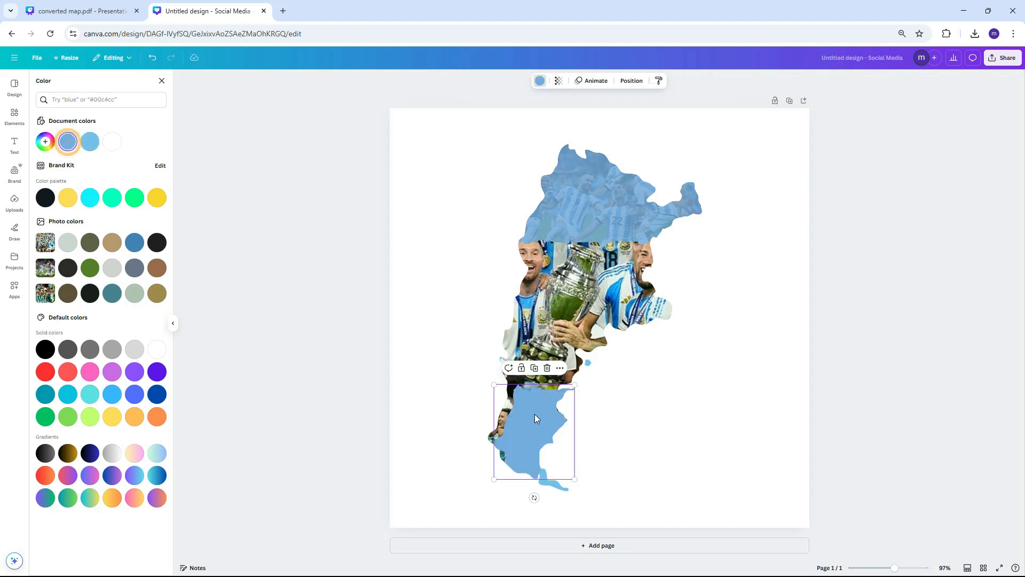
pyautogui.moveTo(542, 417); pyautogui.dragTo(539, 413)
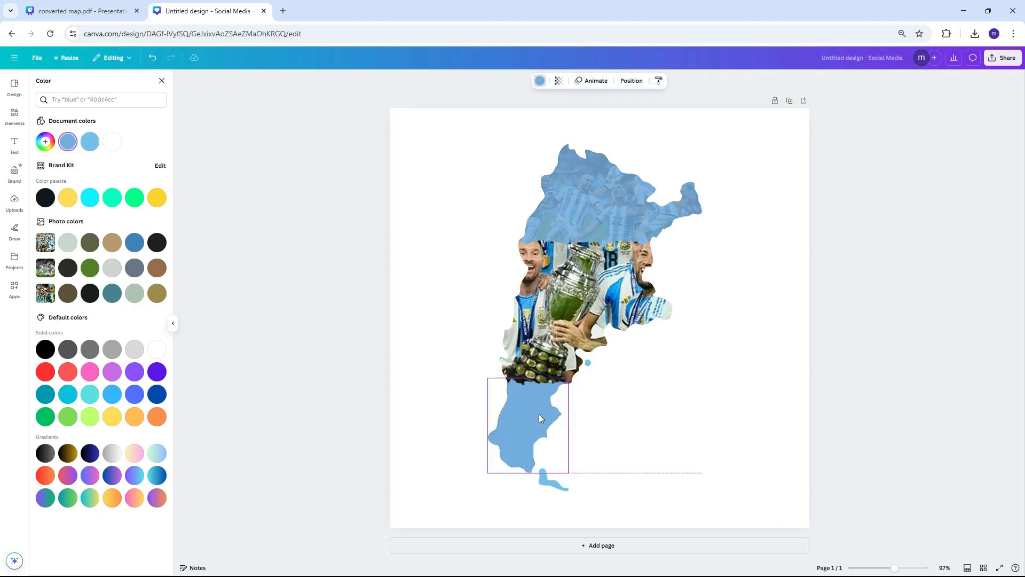
pyautogui.click(559, 81)
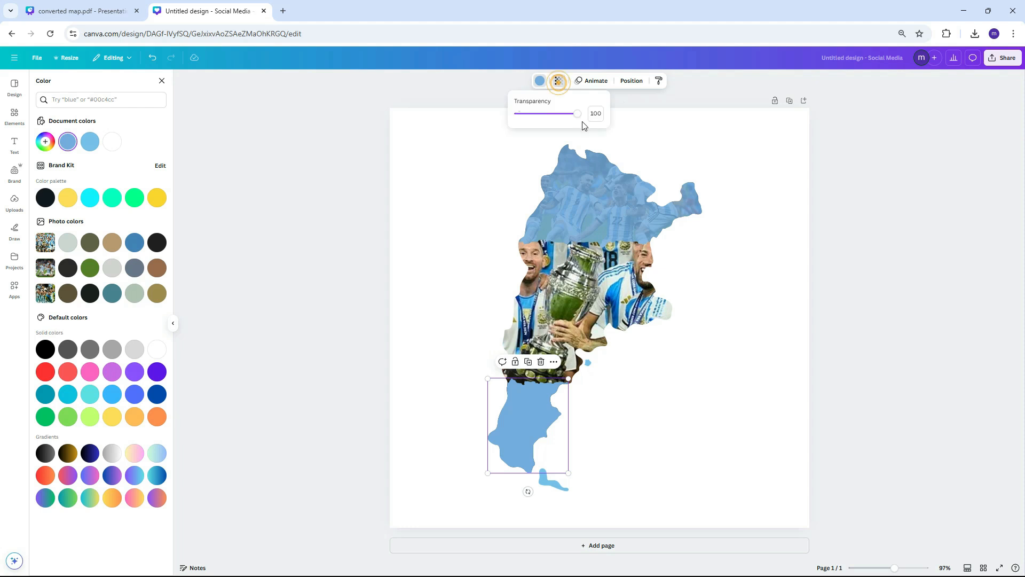
pyautogui.moveTo(582, 114); pyautogui.dragTo(571, 117)
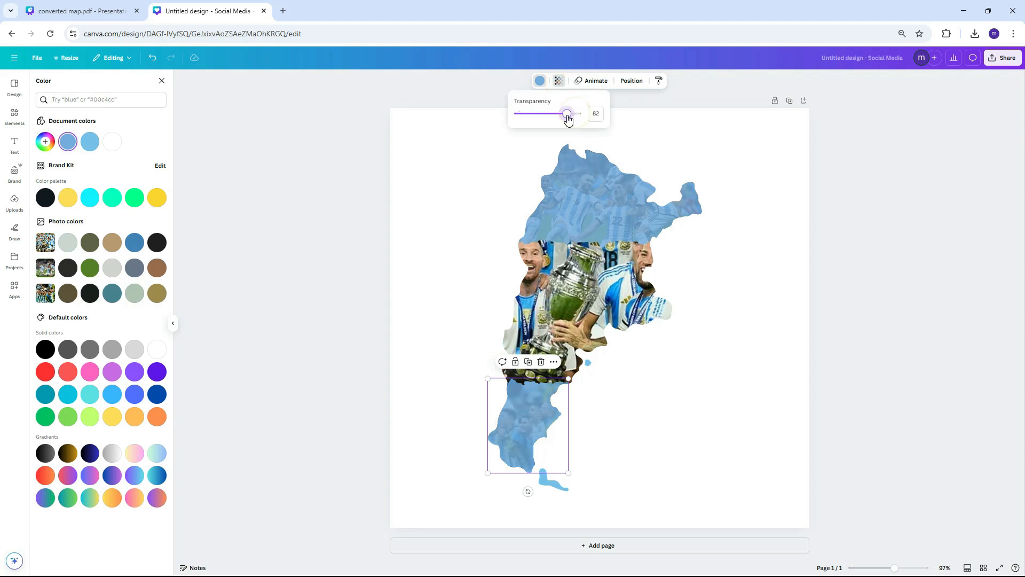
pyautogui.click(711, 434)
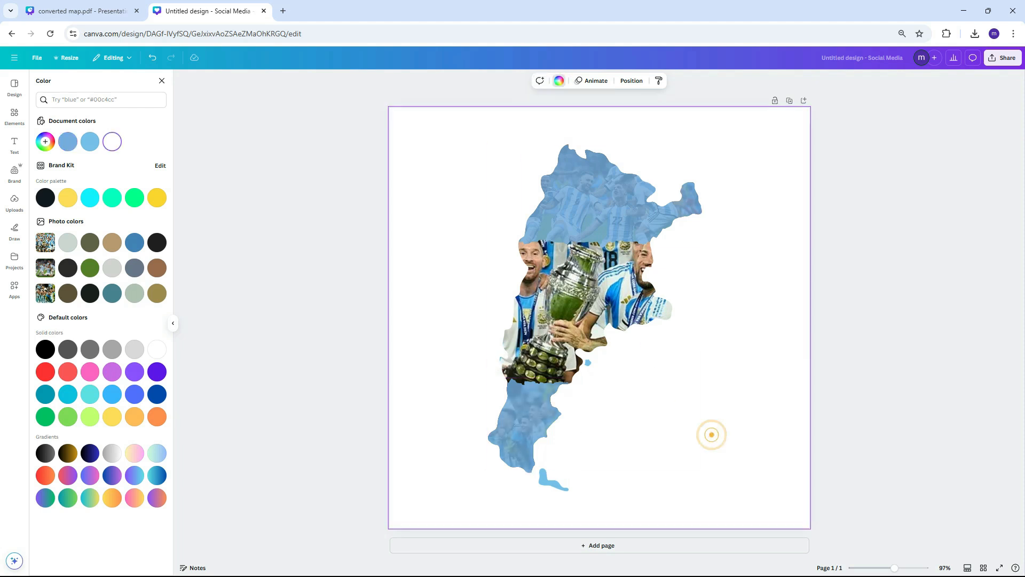
# - Fade the photo map to about 41 transparency
pyautogui.click(544, 292)
pyautogui.click(623, 80)
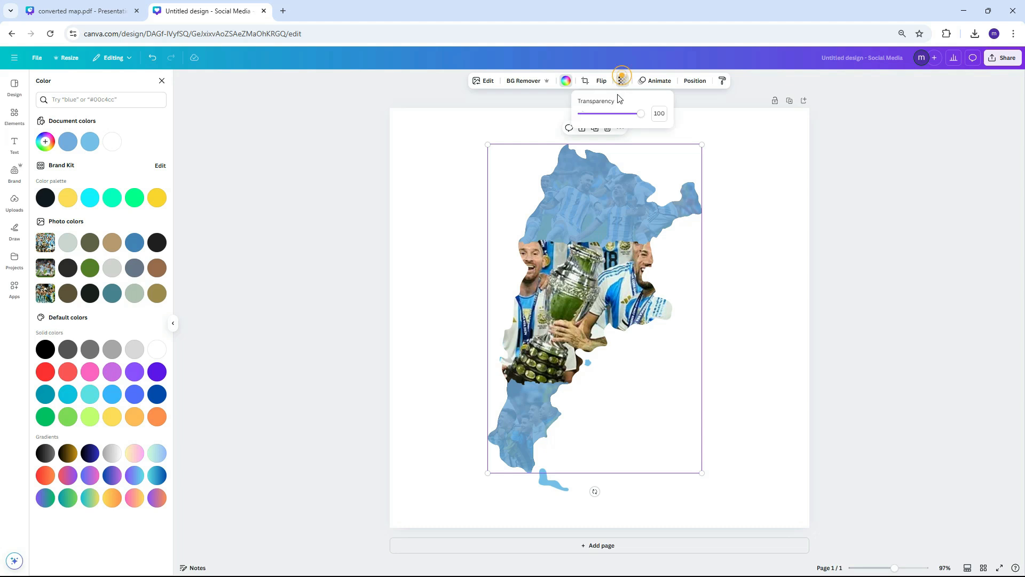
pyautogui.moveTo(641, 112); pyautogui.dragTo(618, 116)
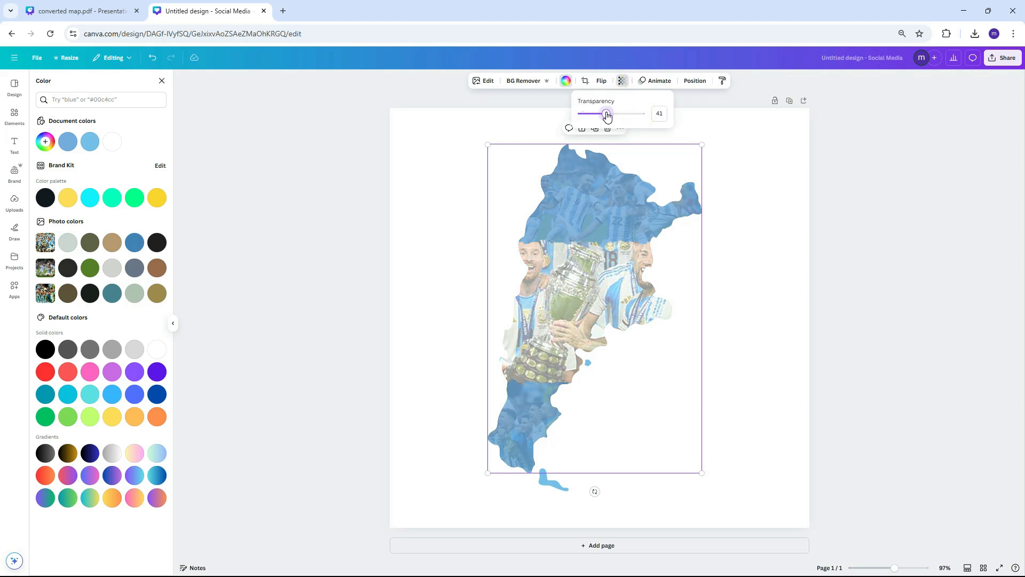
pyautogui.click(774, 395)
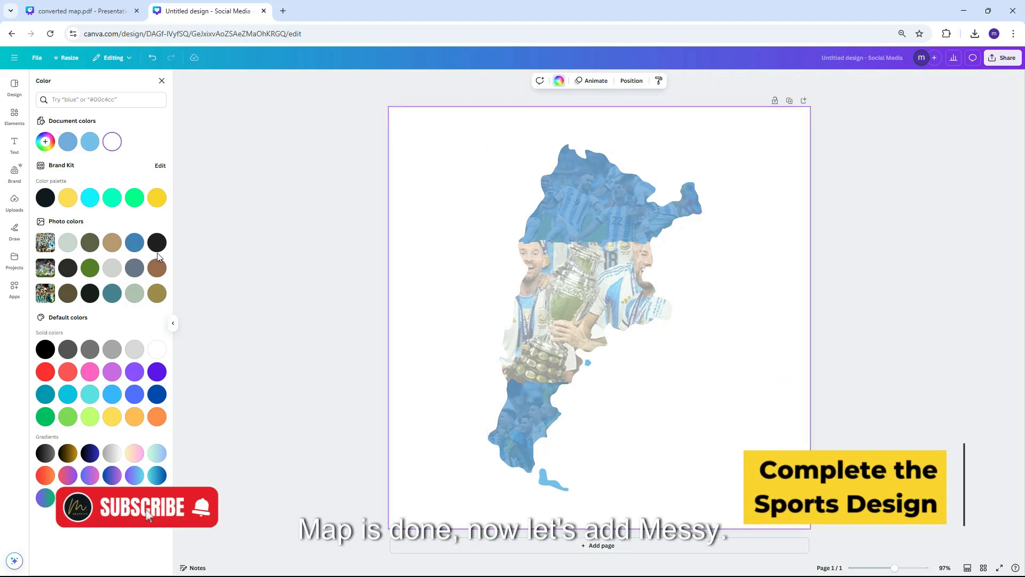
# - Add the uploaded footballer photo to the design and remove its background
pyautogui.click(11, 203)
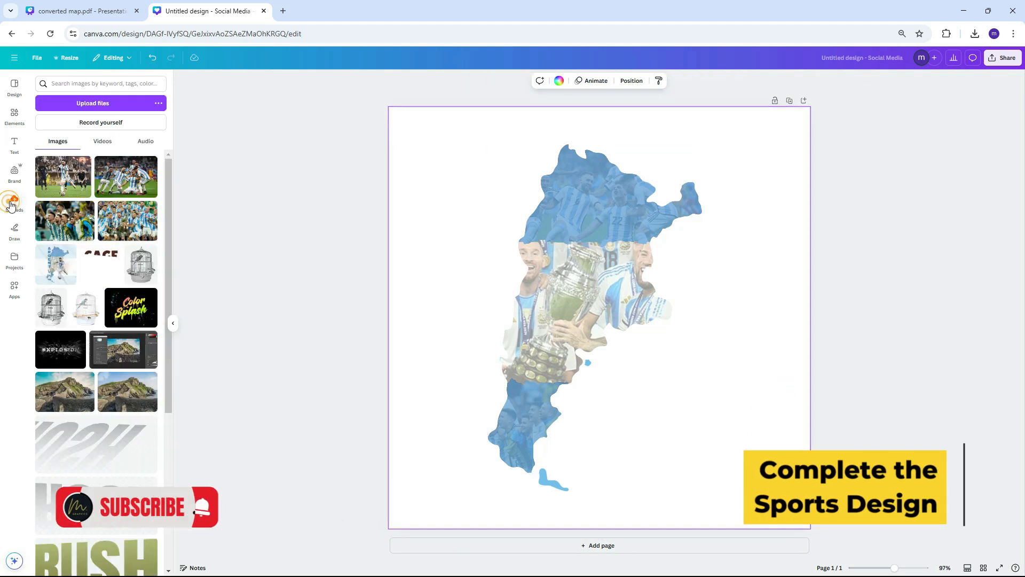
pyautogui.click(65, 174)
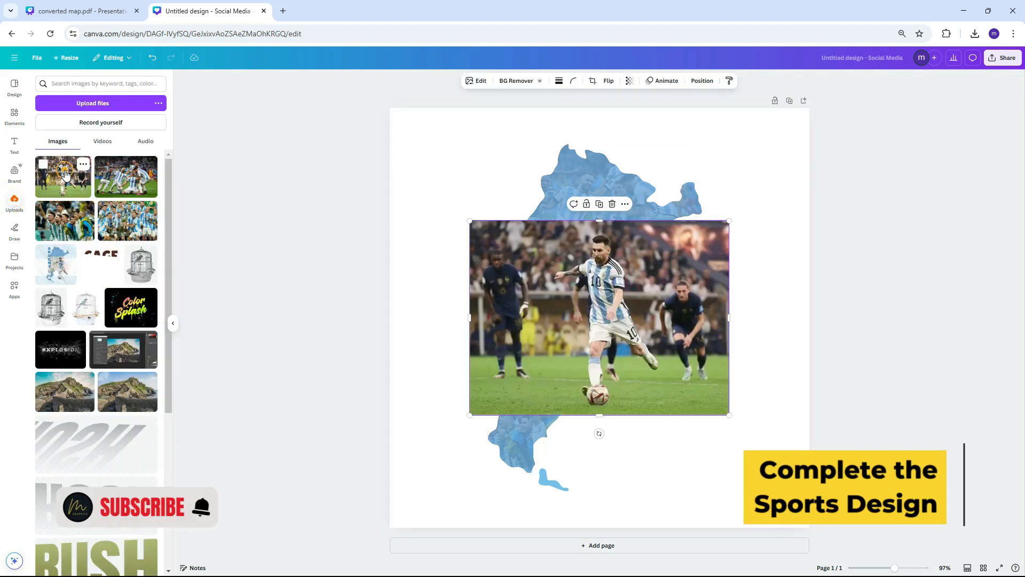
pyautogui.click(620, 353)
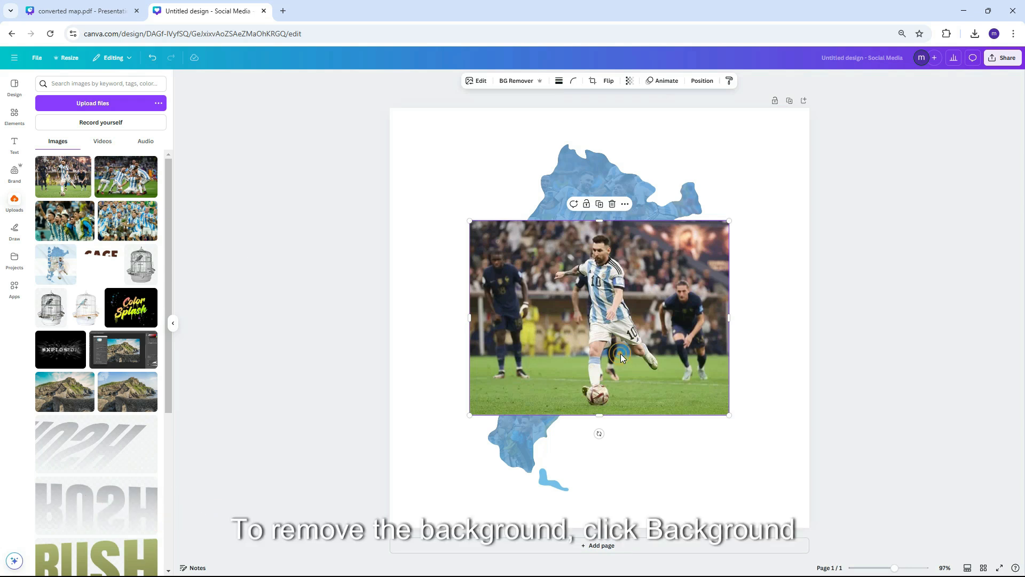
pyautogui.click(524, 81)
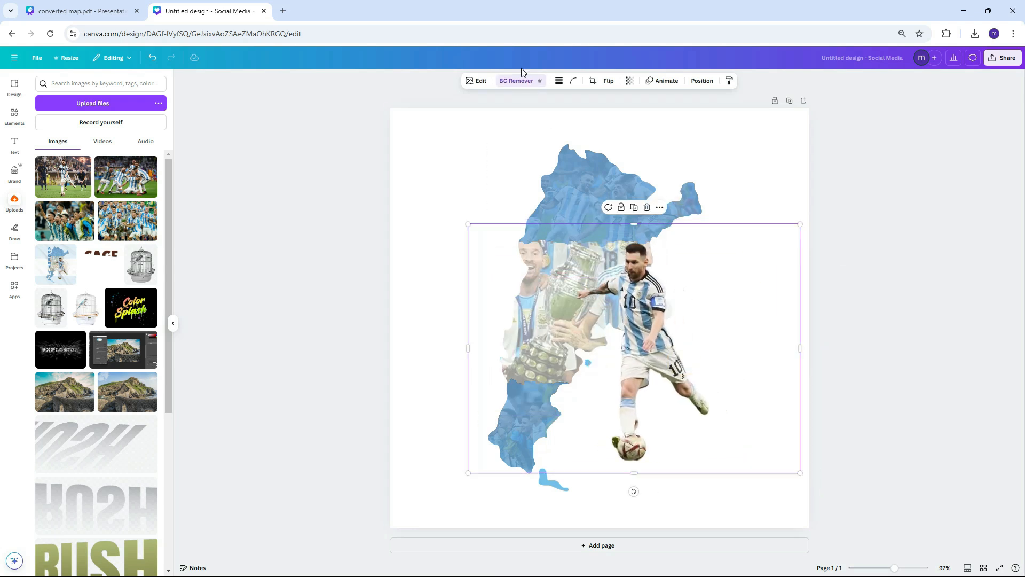
# - Clean the cut-out edges with the Erase brush at size 2, then resize the player over the map
pyautogui.click(525, 83)
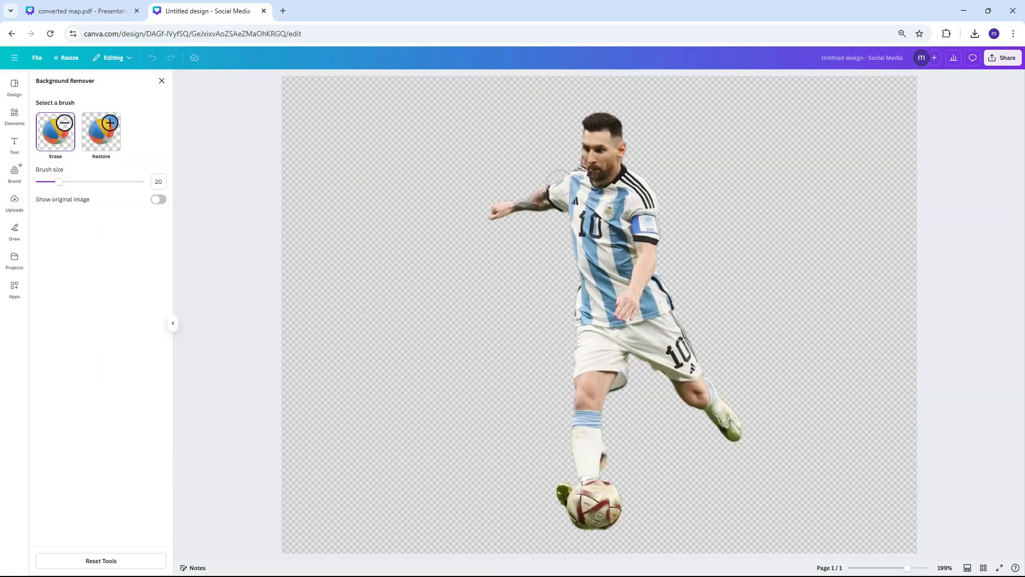
pyautogui.keyDown('ctrl'); pyautogui.scroll(5, 603, 182); pyautogui.keyUp('ctrl')
pyautogui.click(55, 182)
pyautogui.moveTo(55, 182); pyautogui.dragTo(42, 183)
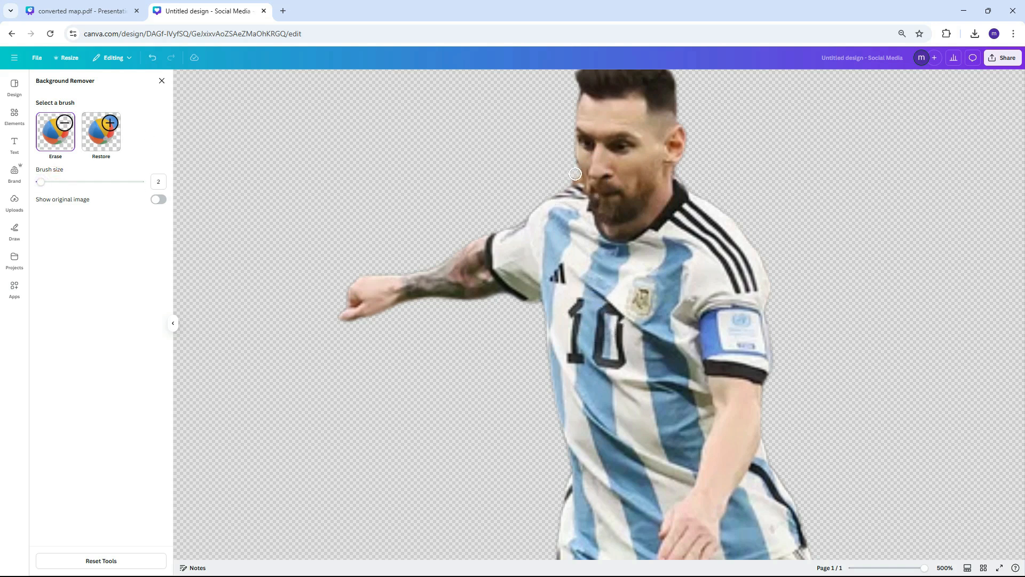
pyautogui.keyDown('ctrl'); pyautogui.scroll(-5, 575, 178); pyautogui.keyUp('ctrl')
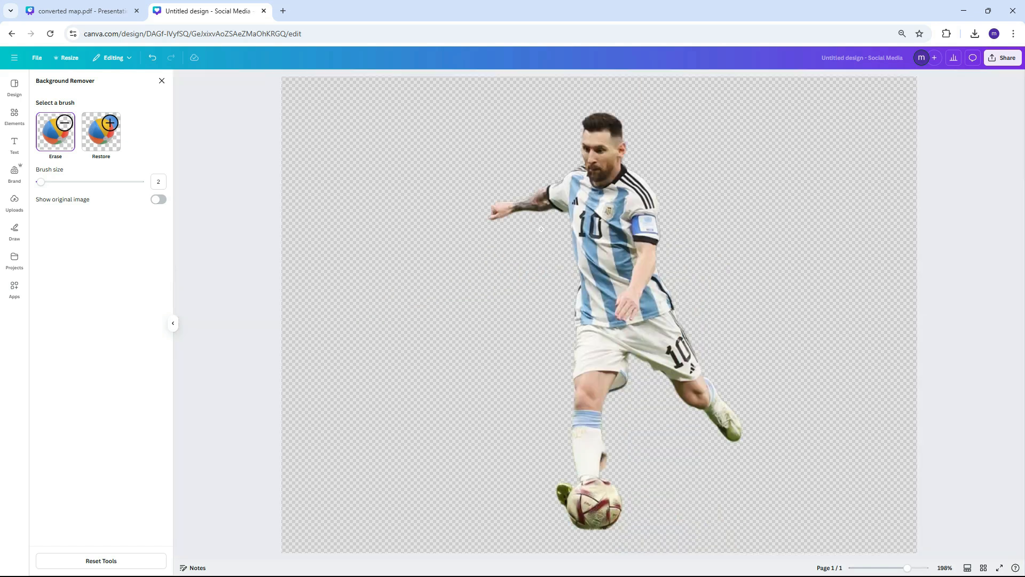
pyautogui.keyDown('ctrl'); pyautogui.scroll(5, 604, 474); pyautogui.keyUp('ctrl')
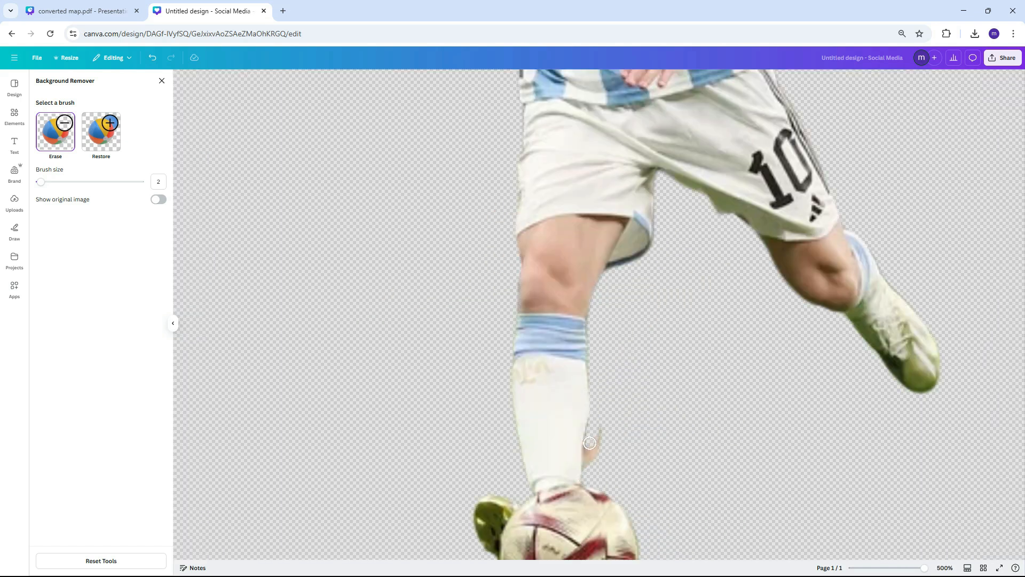
pyautogui.keyDown('ctrl'); pyautogui.scroll(-4, 588, 466); pyautogui.keyUp('ctrl')
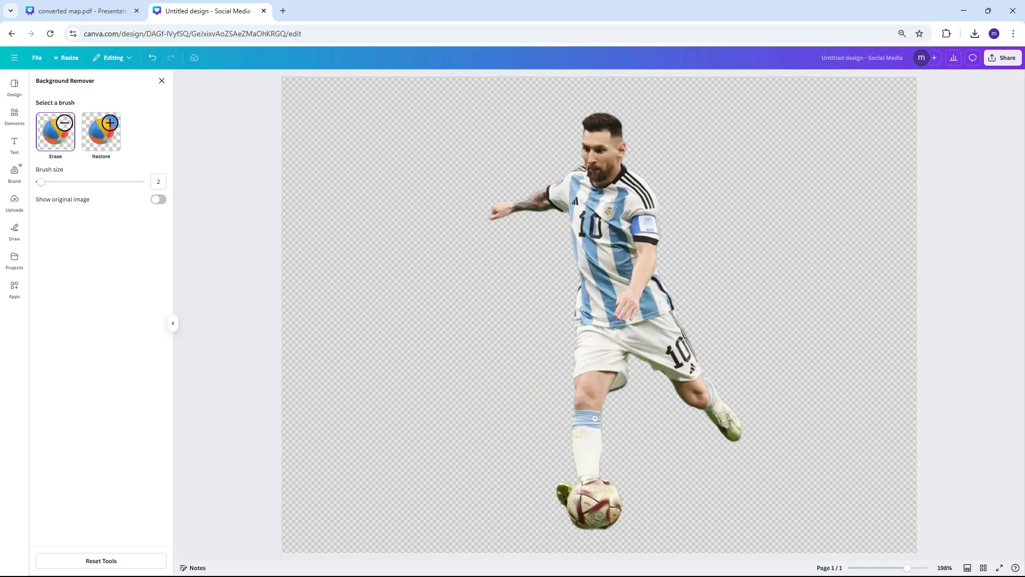
pyautogui.click(161, 82)
pyautogui.moveTo(800, 223); pyautogui.dragTo(782, 245)
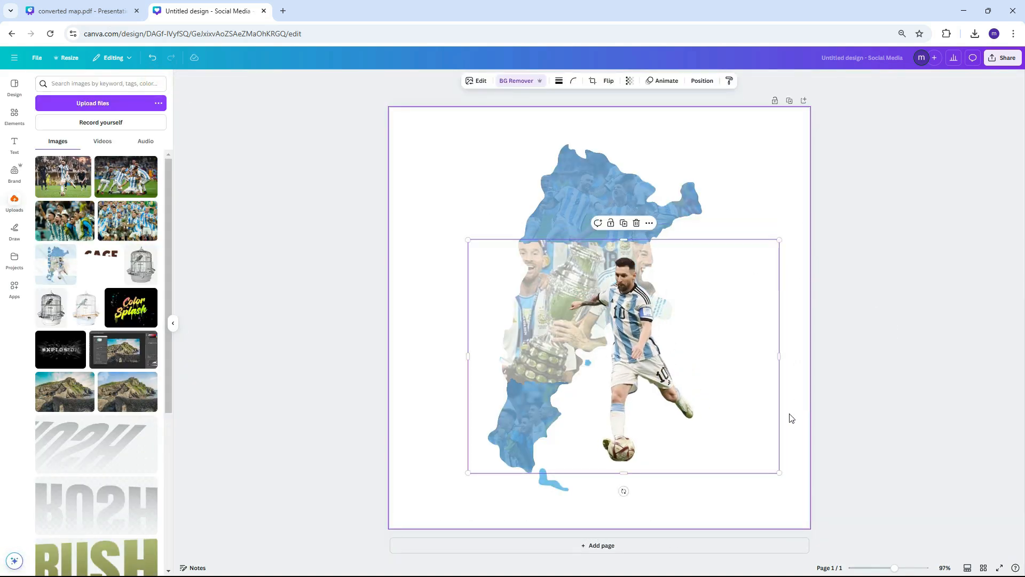
# - Give the player cut-out a drop shadow with blur 15, angle 57, distance 13 and intensity 30
pyautogui.click(477, 81)
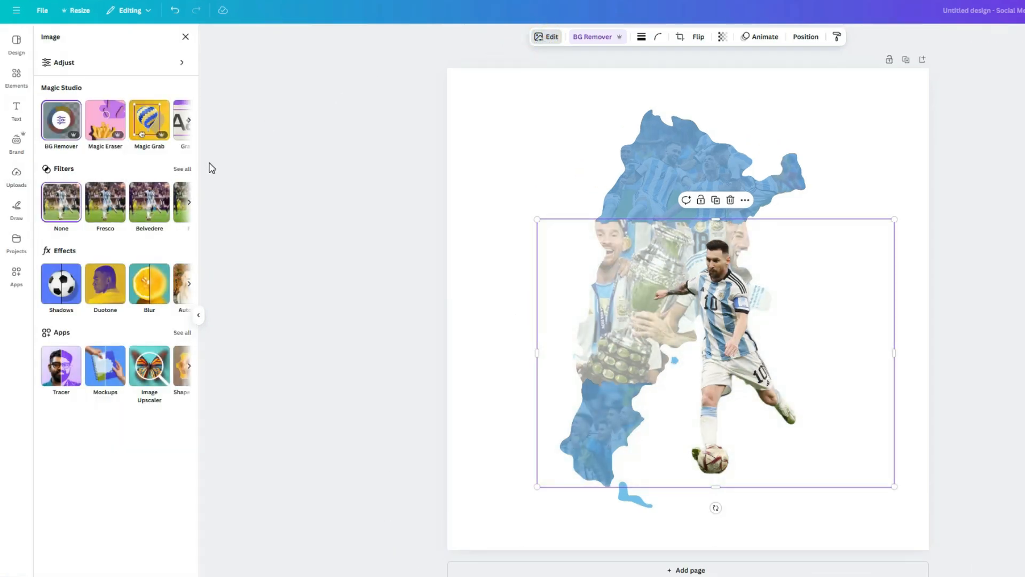
pyautogui.click(71, 289)
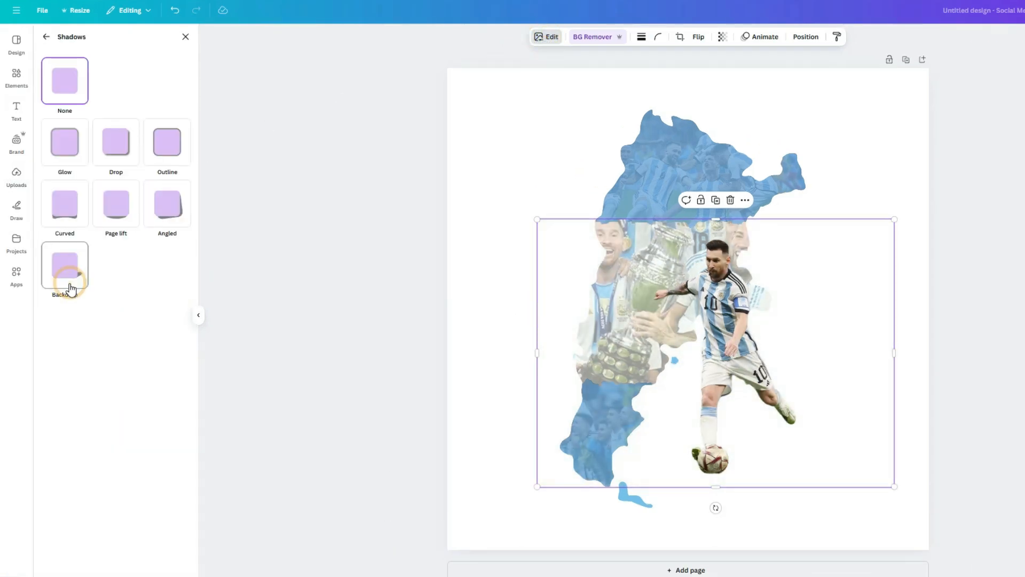
pyautogui.click(105, 153)
pyautogui.moveTo(126, 365); pyautogui.dragTo(121, 363)
pyautogui.moveTo(68, 325)
pyautogui.mouseDown()
pyautogui.moveTo(50, 326)
pyautogui.moveTo(65, 326)
pyautogui.mouseUp()
pyautogui.moveTo(103, 397); pyautogui.dragTo(60, 398)
pyautogui.moveTo(103, 454); pyautogui.dragTo(78, 454)
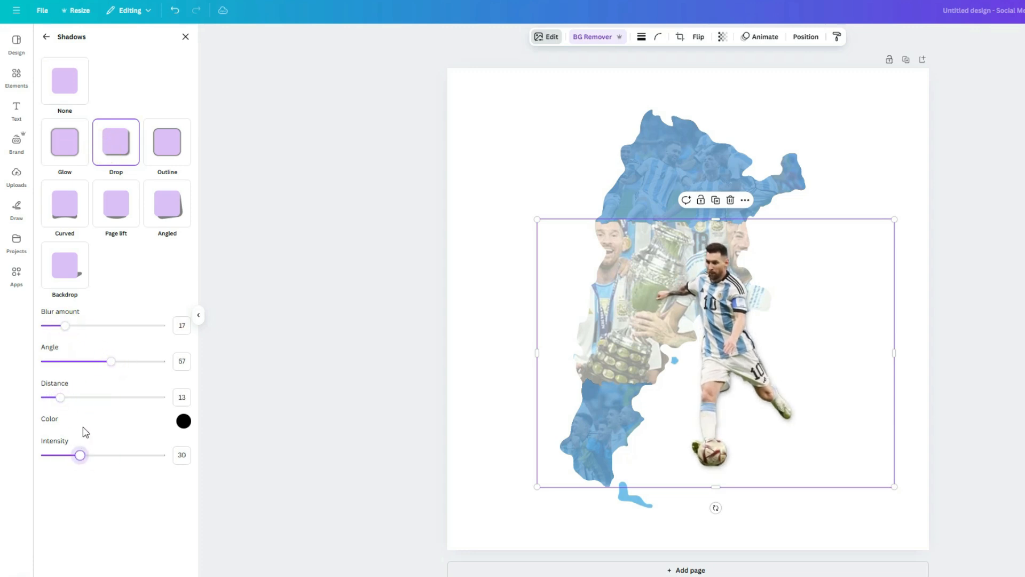
pyautogui.moveTo(65, 327); pyautogui.dragTo(65, 332)
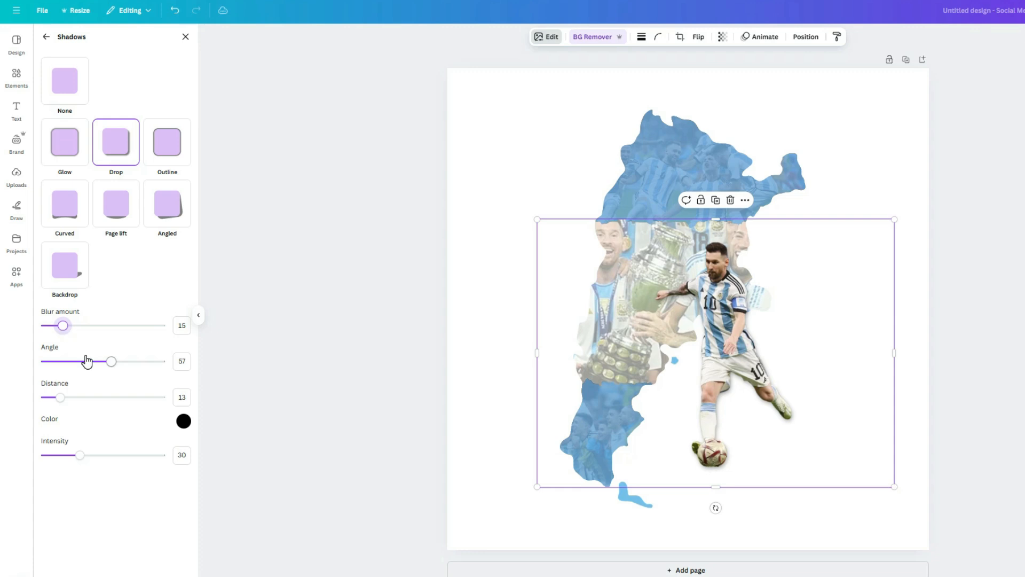
pyautogui.click(975, 357)
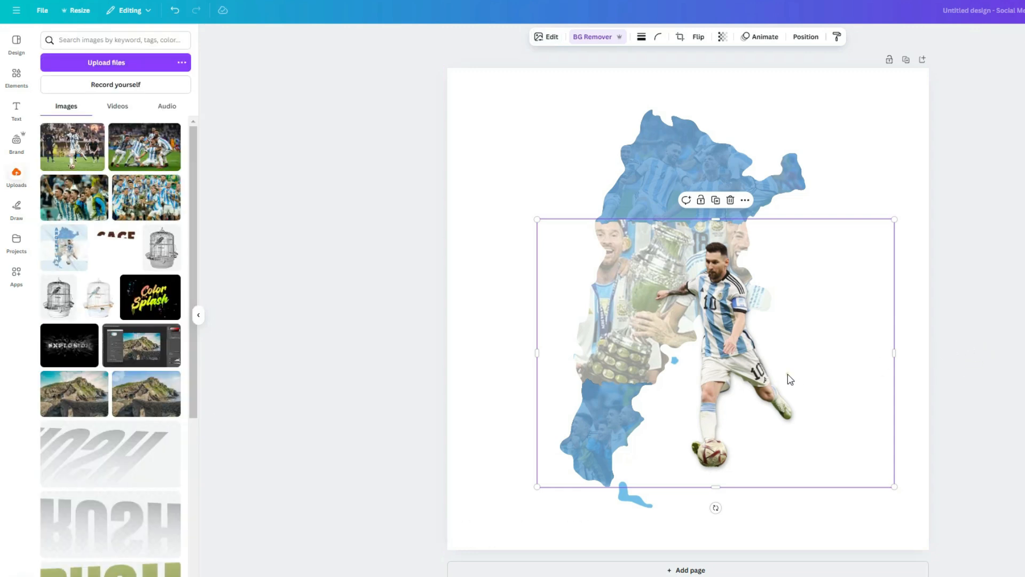
# - Apply the Fresco filter to the player image
pyautogui.click(545, 41)
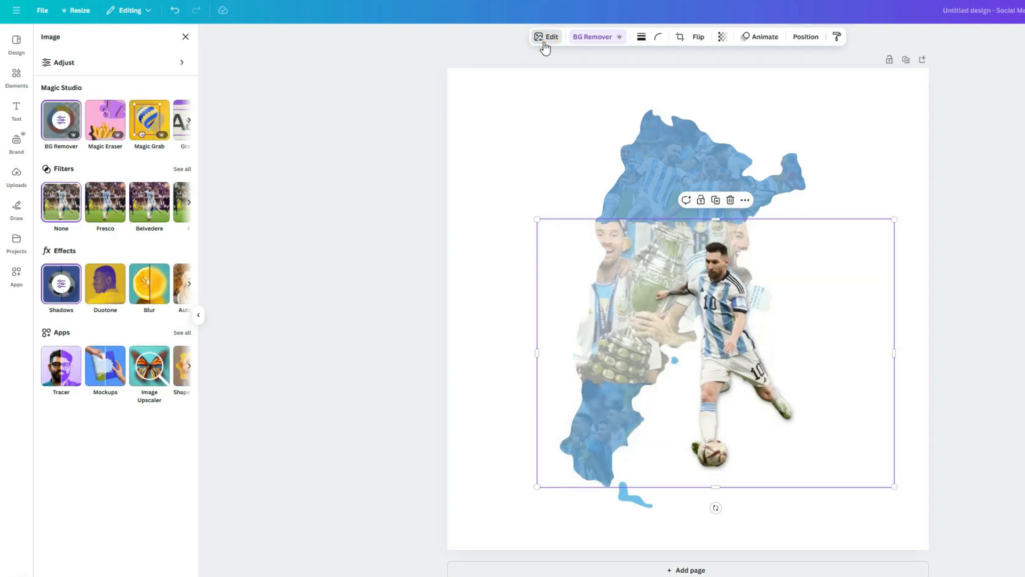
pyautogui.click(183, 169)
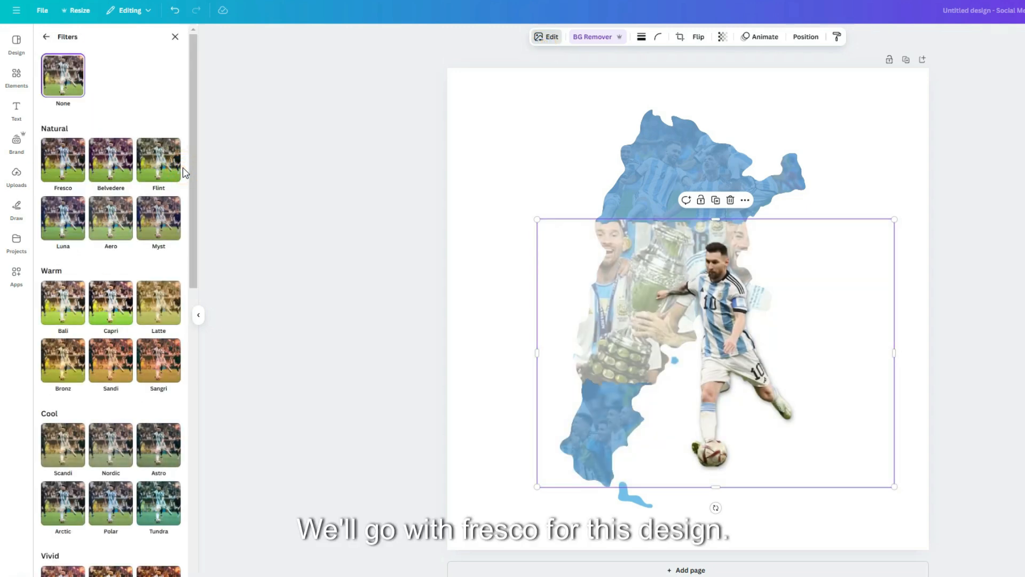
pyautogui.click(64, 163)
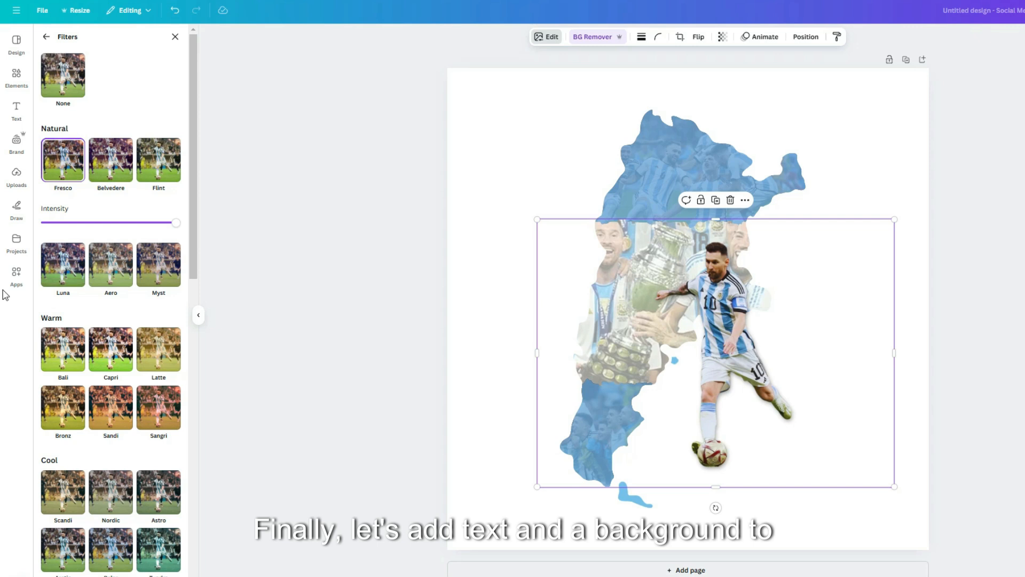
# - Add a Title text box on the map and type Argentina with one letter per line
pyautogui.click(17, 115)
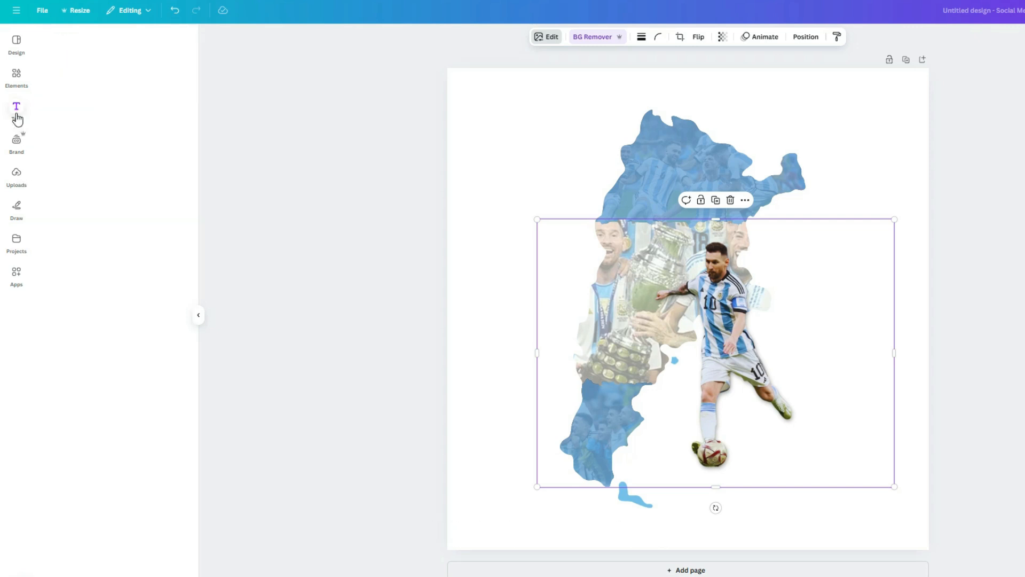
pyautogui.click(107, 131)
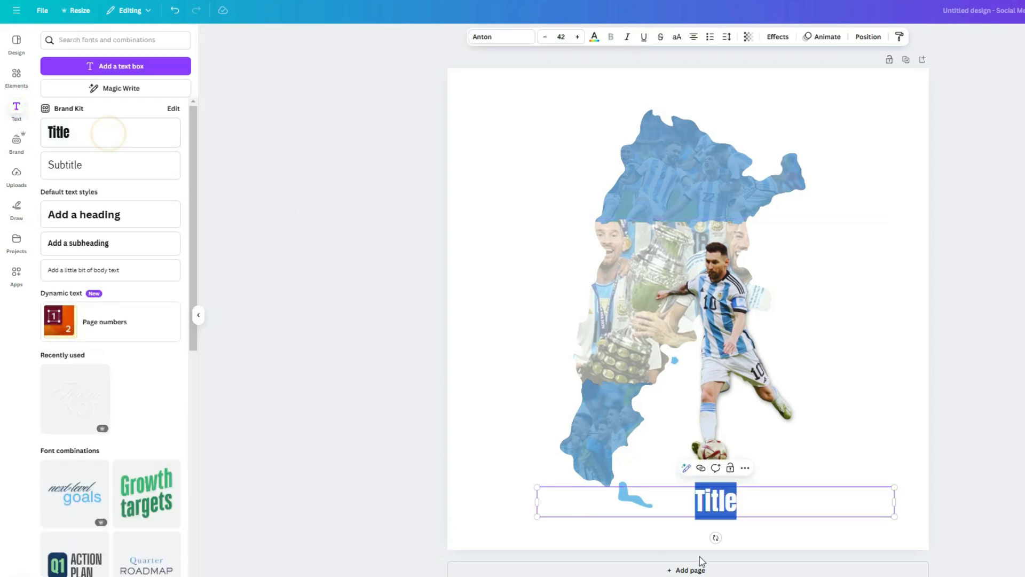
pyautogui.moveTo(769, 502); pyautogui.dragTo(657, 199)
pyautogui.doubleClick(654, 193)
pyautogui.write('A r g e ')
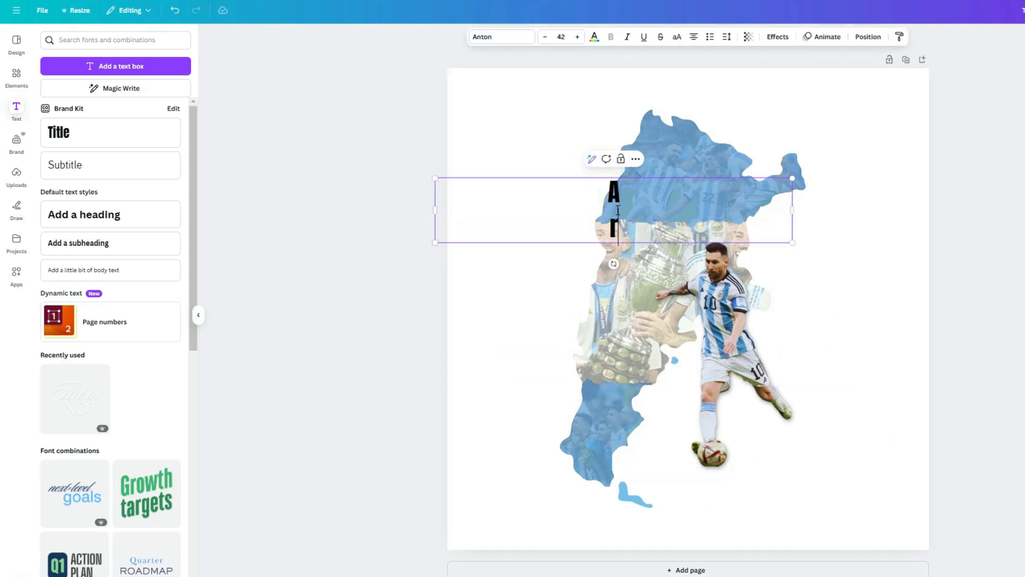
pyautogui.write('n t i n')
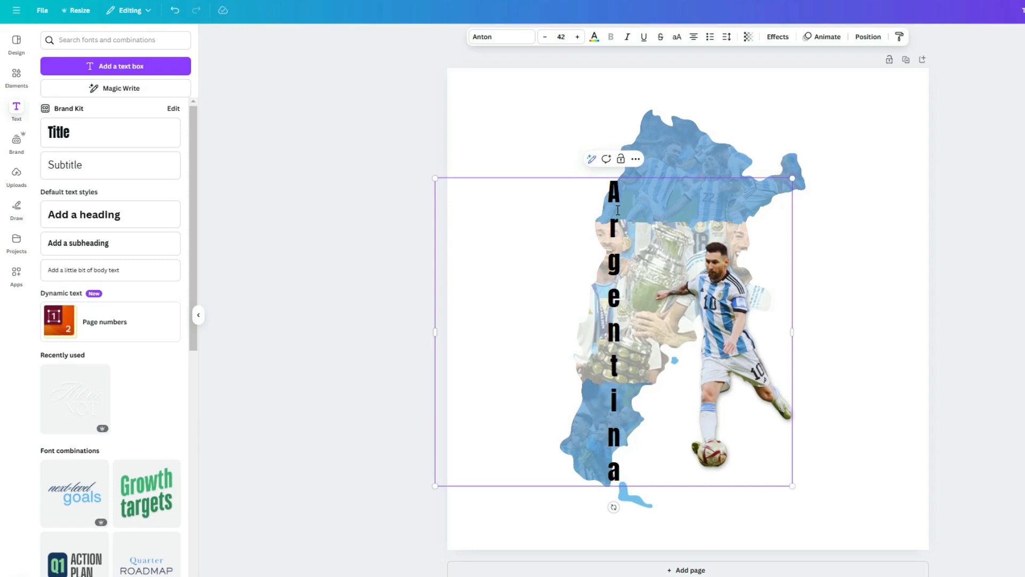
# - Narrow the text box so the letters stack in a single column, and select all the text
pyautogui.moveTo(793, 331); pyautogui.dragTo(570, 331)
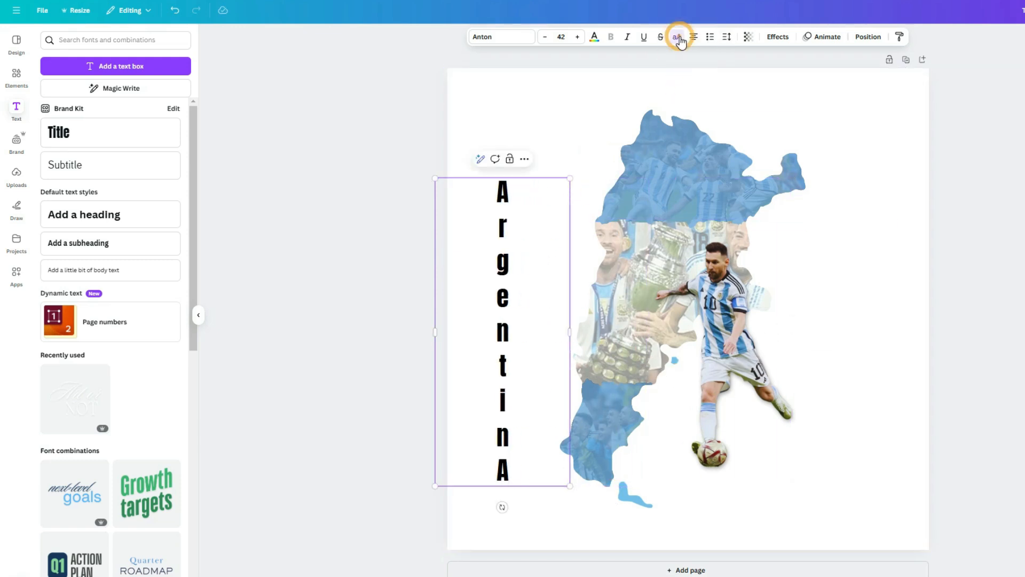
pyautogui.hotkey('ctrl', 'a')
pyautogui.click(503, 36)
# - Set the text to Archivo Black in uppercase with line spacing tightened to 1.04
pyautogui.click(115, 82)
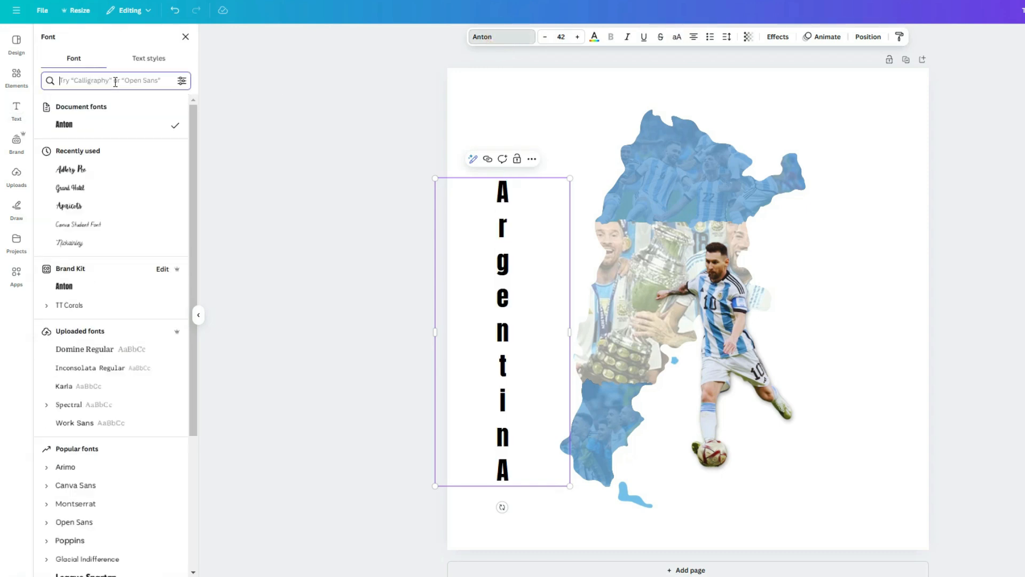
pyautogui.write('arc')
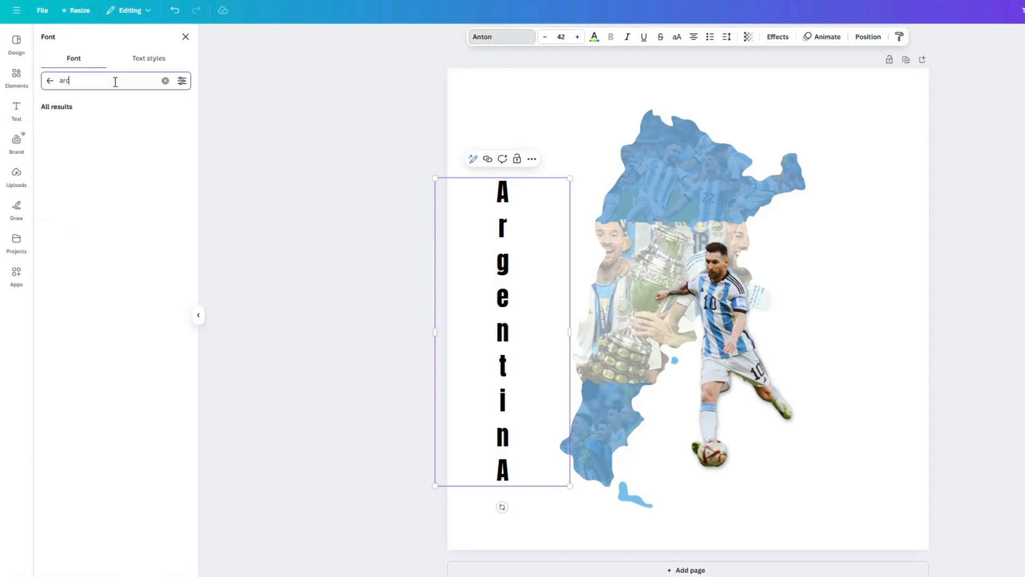
pyautogui.write('hivo')
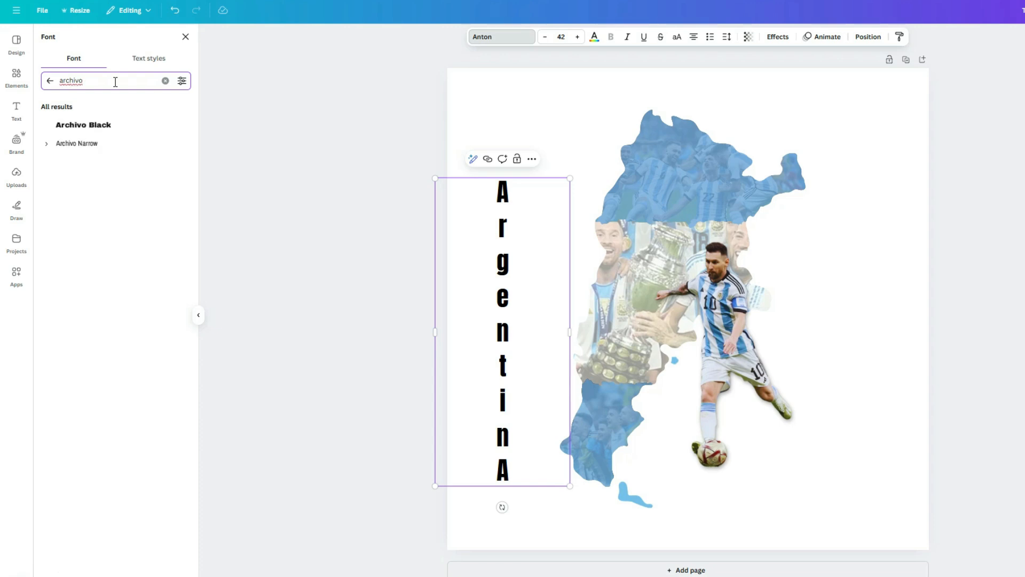
pyautogui.click(104, 127)
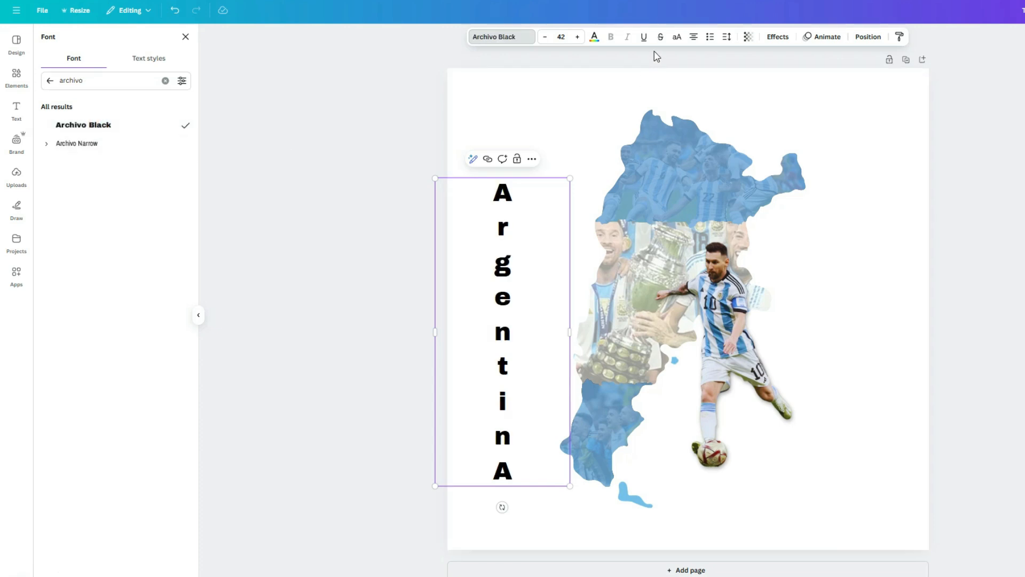
pyautogui.click(678, 38)
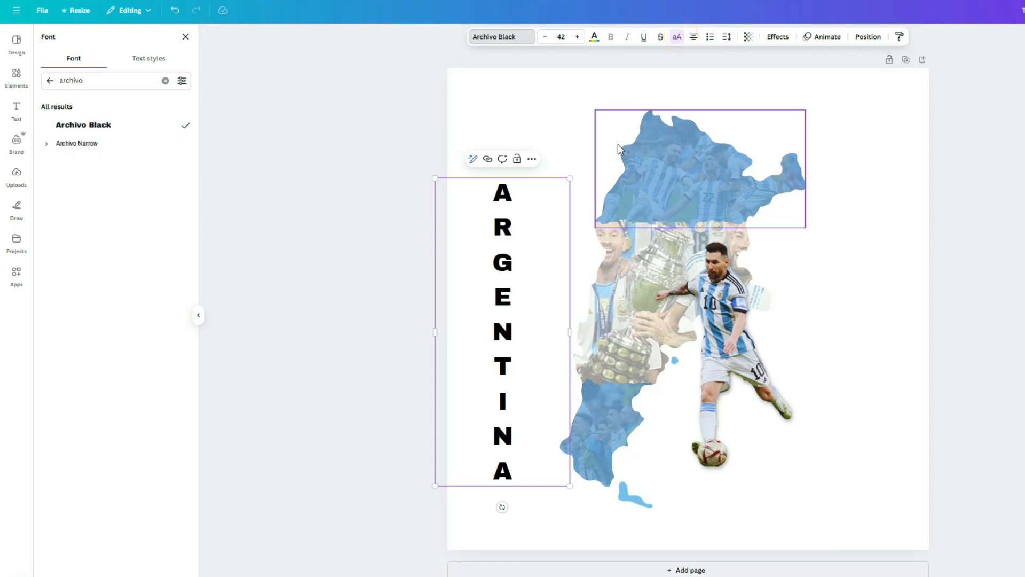
pyautogui.click(728, 37)
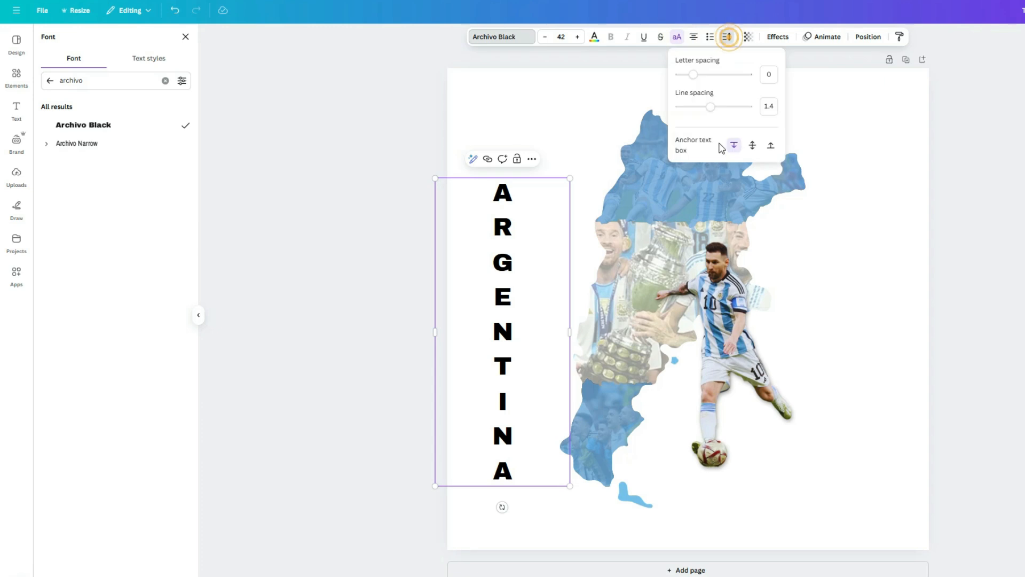
pyautogui.moveTo(710, 107); pyautogui.dragTo(699, 113)
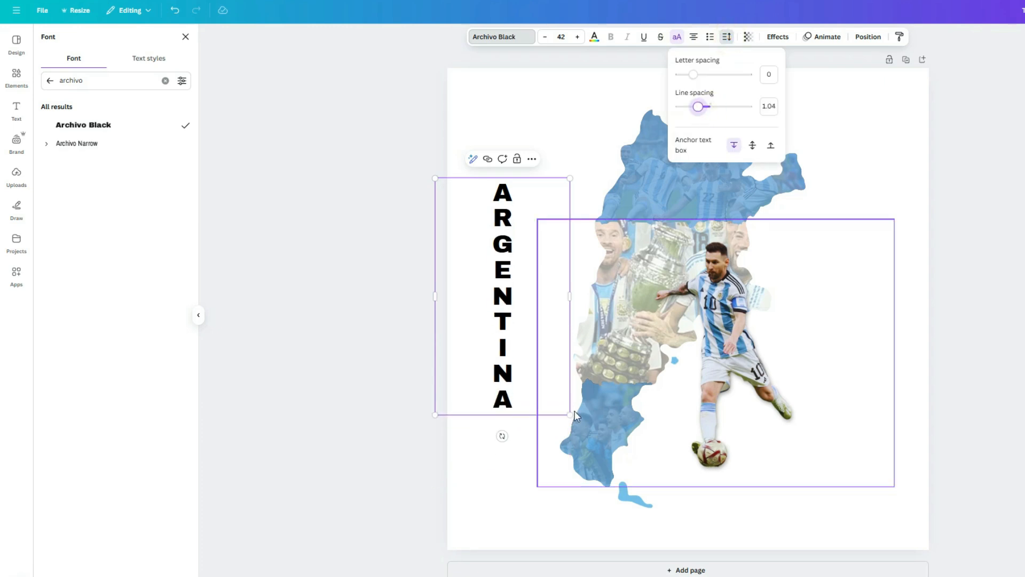
pyautogui.click(560, 309)
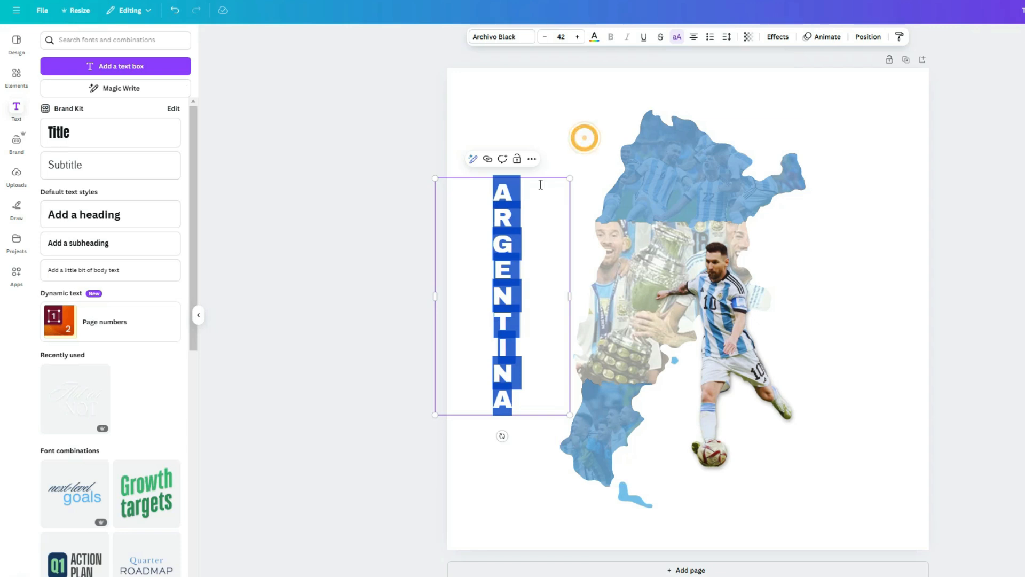
# - Enlarge the ARGENTINA text and place it over the map's left edge
pyautogui.click(551, 143)
pyautogui.moveTo(531, 196); pyautogui.dragTo(582, 148)
pyautogui.moveTo(622, 245); pyautogui.dragTo(537, 247)
pyautogui.moveTo(543, 363); pyautogui.dragTo(561, 488)
pyautogui.moveTo(534, 212); pyautogui.dragTo(603, 212)
pyautogui.moveTo(632, 483); pyautogui.dragTo(630, 474)
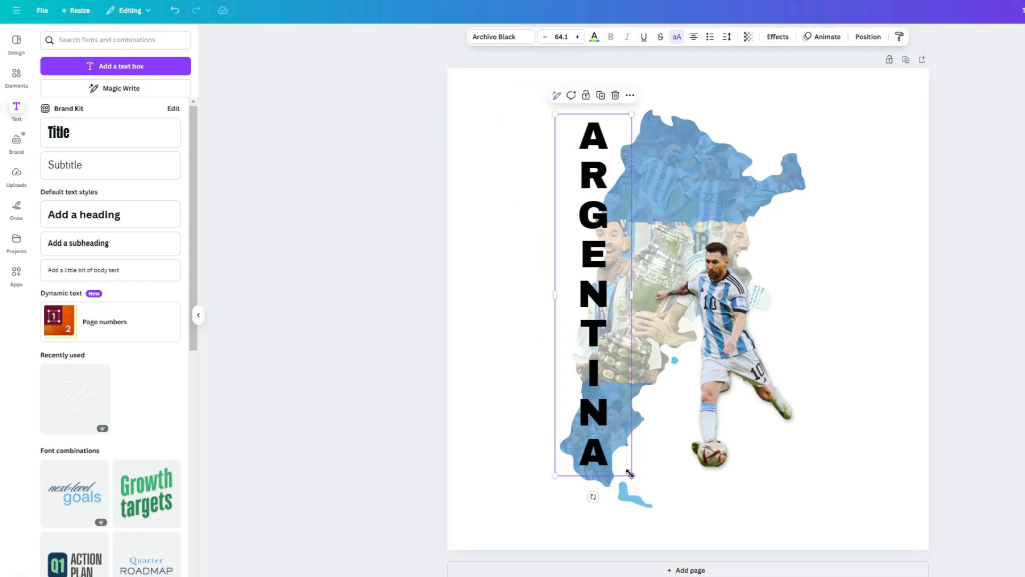
# - Colour the letters INA white and ARGENT the custom blue #4283B8
pyautogui.click(605, 454)
pyautogui.moveTo(605, 454); pyautogui.dragTo(584, 382)
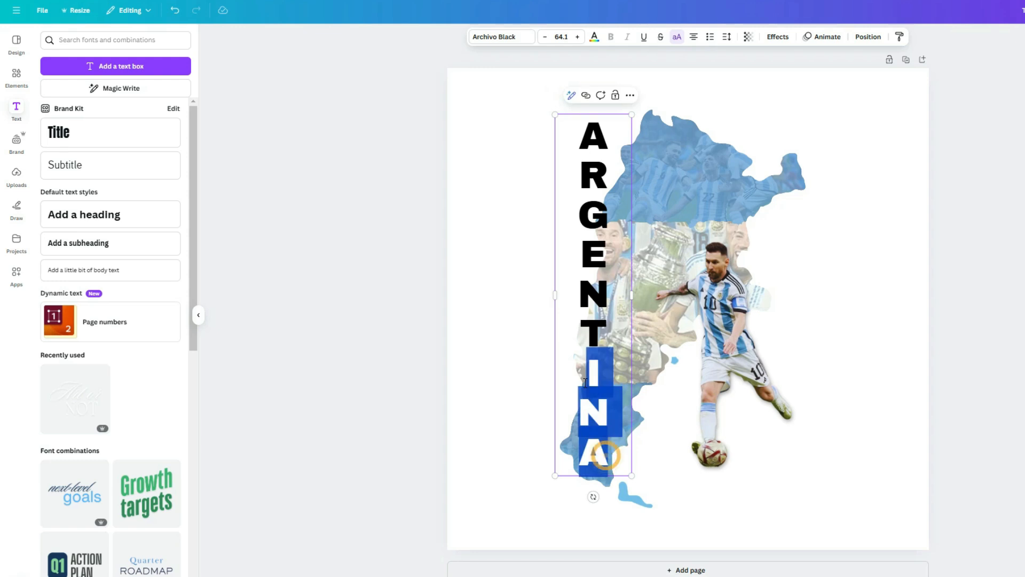
pyautogui.click(594, 36)
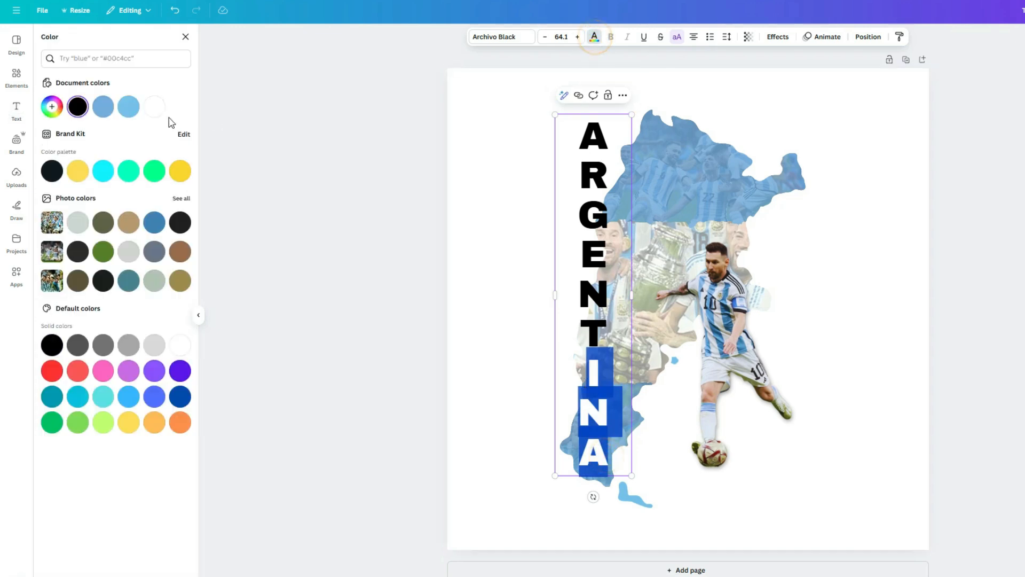
pyautogui.click(155, 106)
pyautogui.click(606, 332)
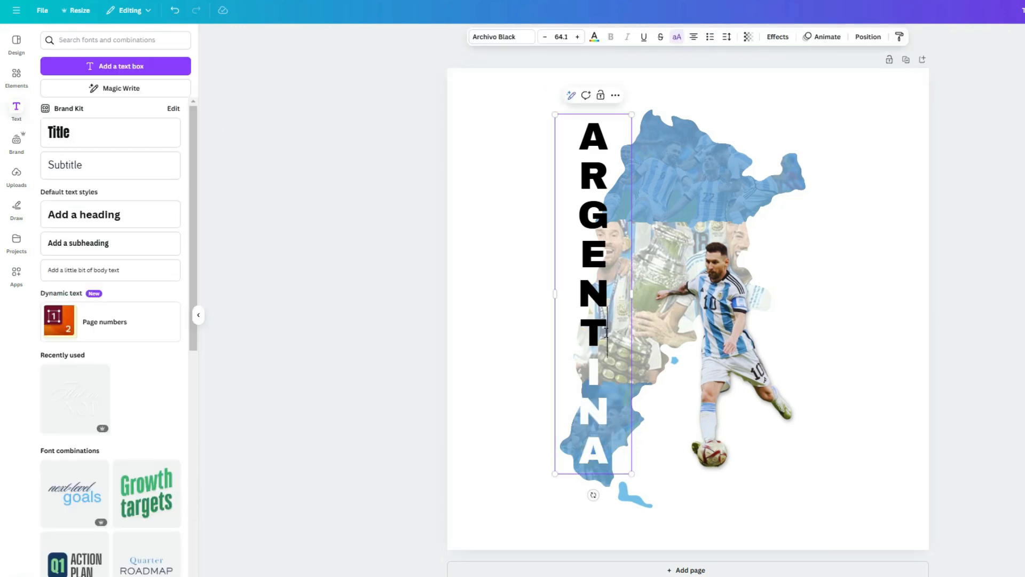
pyautogui.moveTo(611, 332); pyautogui.dragTo(569, 125)
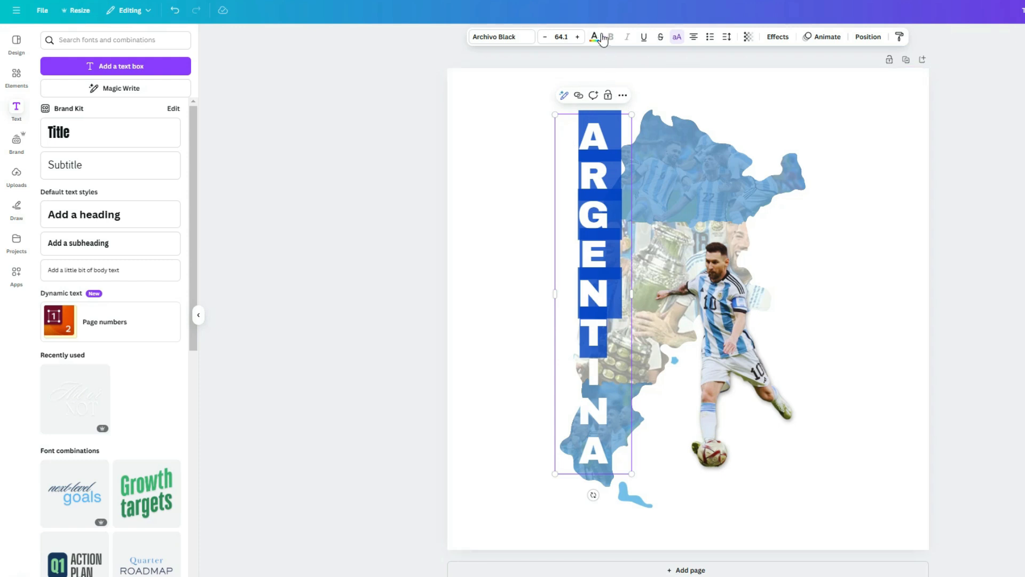
pyautogui.click(595, 37)
pyautogui.click(52, 108)
pyautogui.click(86, 196)
pyautogui.write('#4283B8')
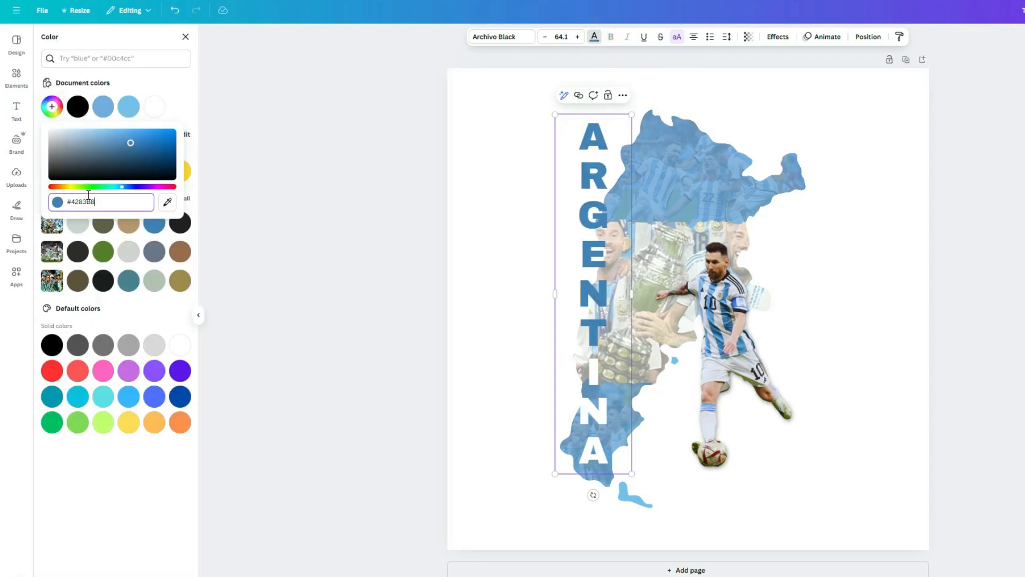
pyautogui.press('Return')
pyautogui.click(475, 245)
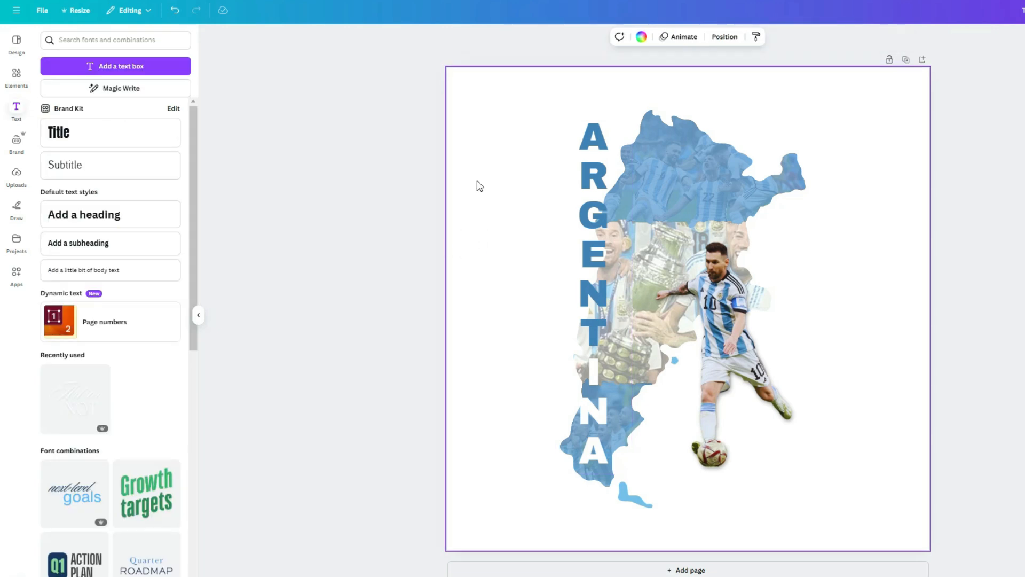
# - Search the elements for argentina videos and place the waving flag video on the page
pyautogui.click(31, 74)
pyautogui.click(64, 39)
pyautogui.write('argentina')
pyautogui.press('Return')
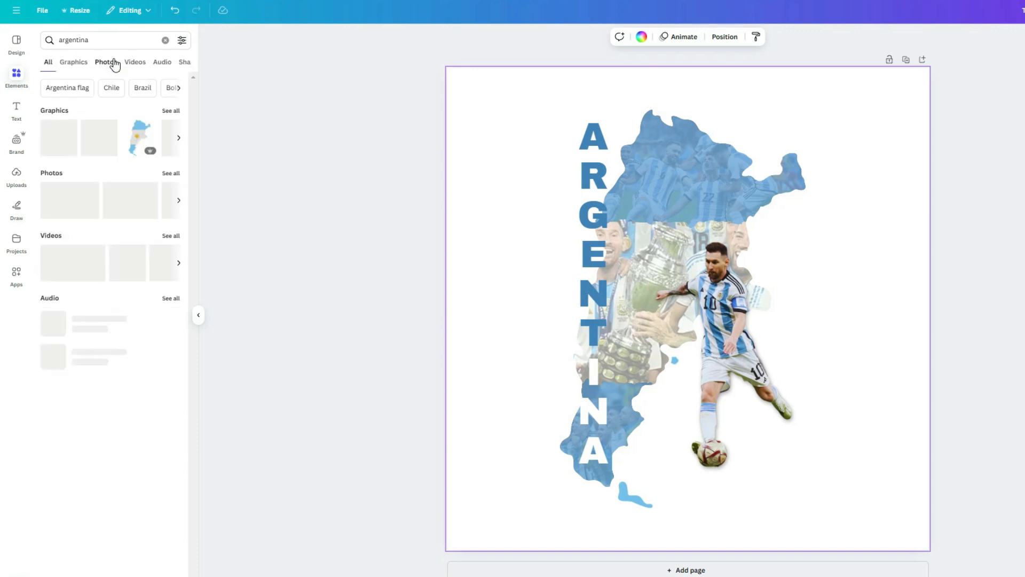
pyautogui.click(170, 236)
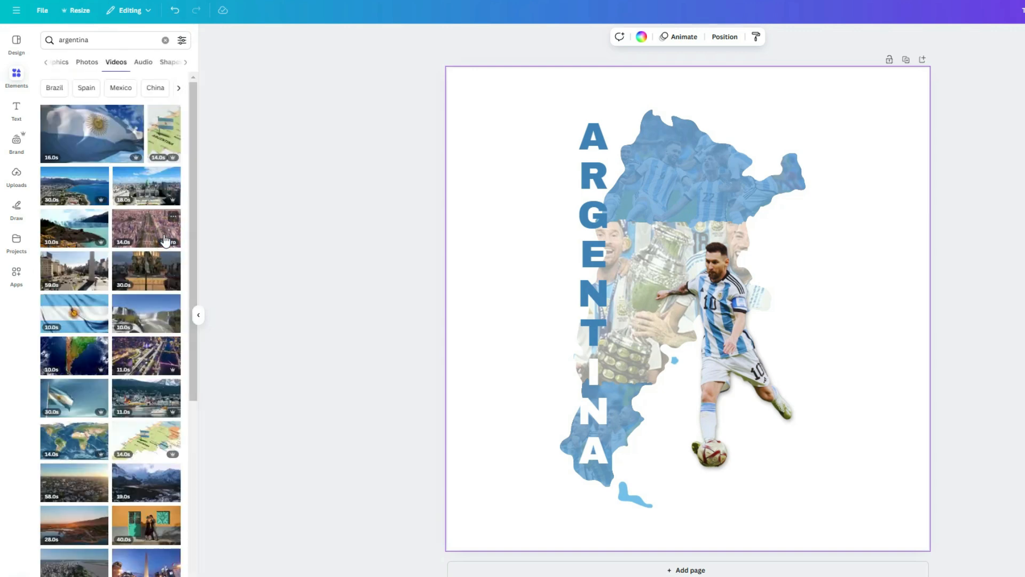
pyautogui.moveTo(97, 311); pyautogui.dragTo(471, 75)
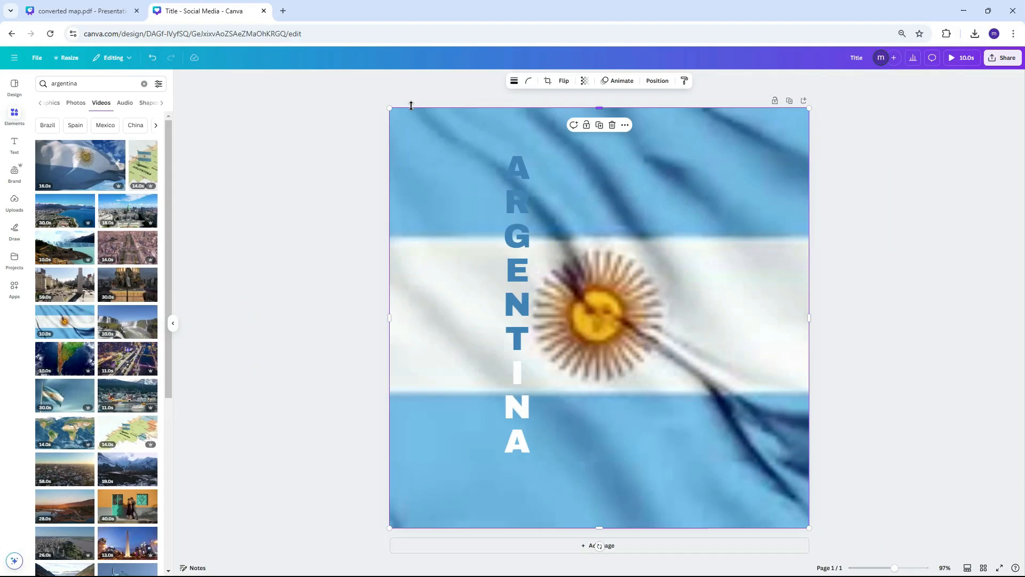
# - Send the flag video to the back and fade its transparency to 18
pyautogui.rightClick(421, 202)
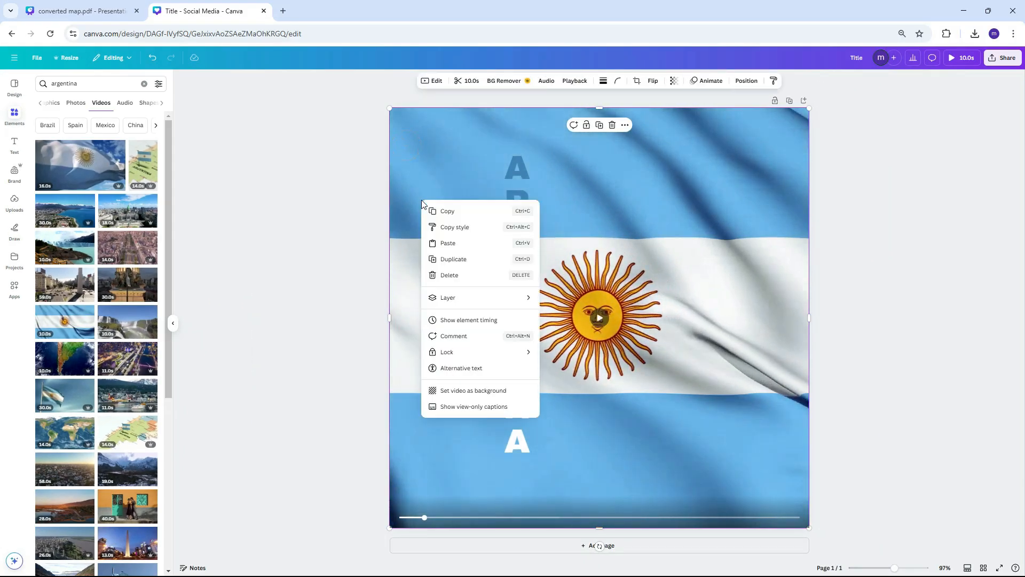
pyautogui.moveTo(471, 298)
pyautogui.click(588, 347)
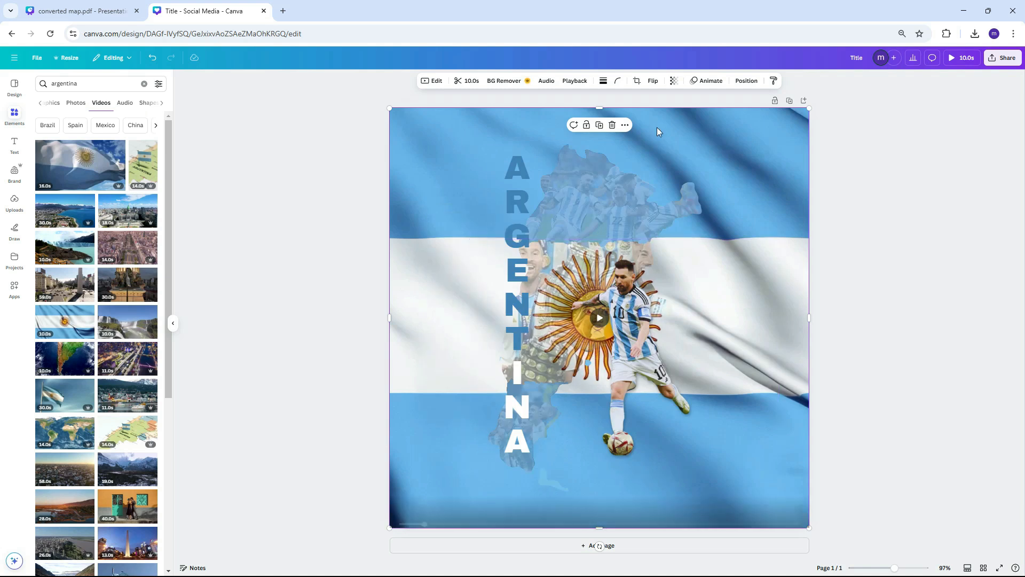
pyautogui.click(673, 81)
pyautogui.moveTo(693, 113); pyautogui.dragTo(648, 117)
pyautogui.scroll(-1, 794, 272)
pyautogui.click(794, 272)
# - Crop the flag video to fill the whole page, then play a full-screen preview
pyautogui.doubleClick(723, 199)
pyautogui.moveTo(912, 496); pyautogui.dragTo(997, 541)
pyautogui.click(827, 134)
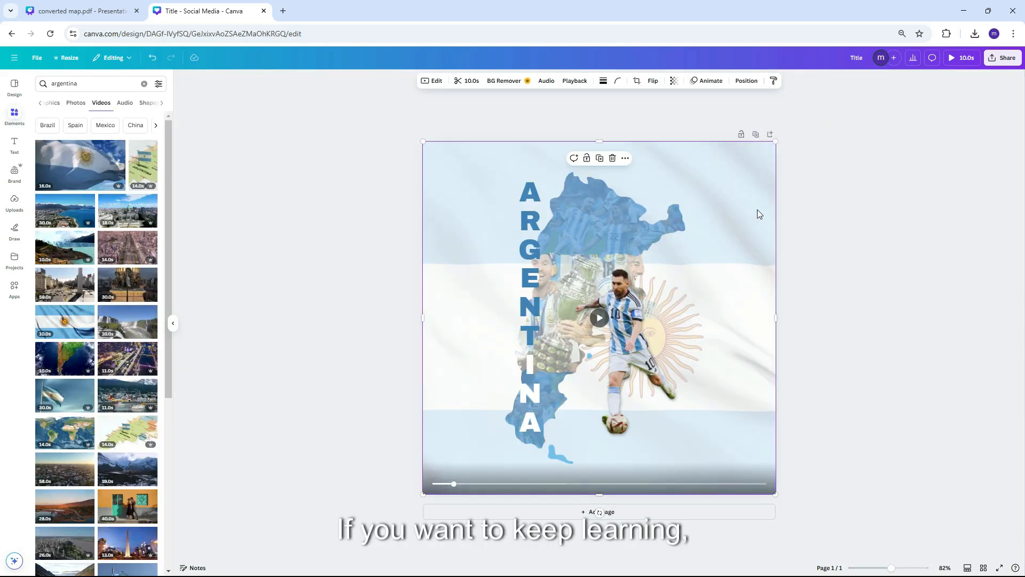
pyautogui.doubleClick(757, 213)
pyautogui.click(853, 108)
pyautogui.click(961, 58)
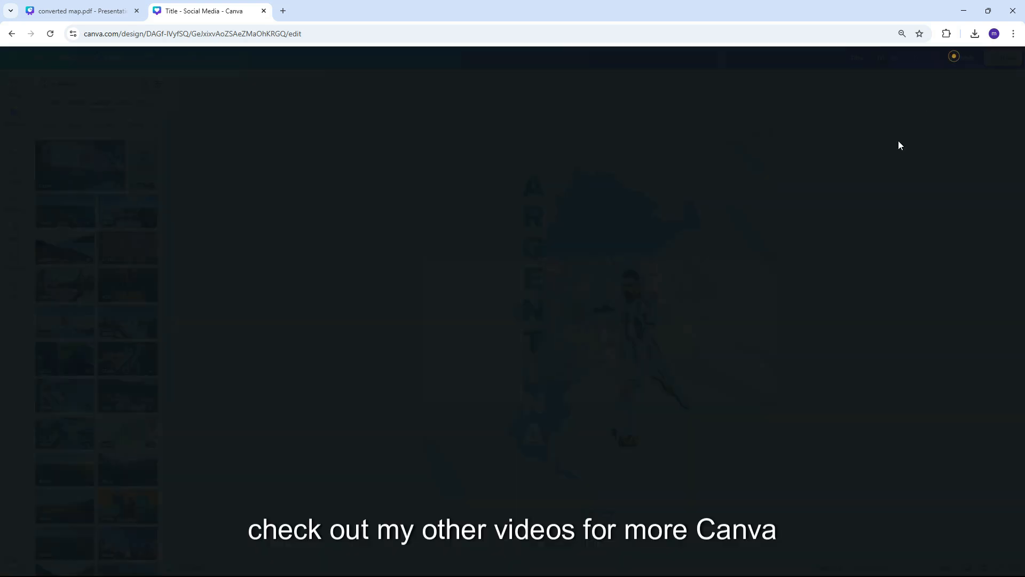